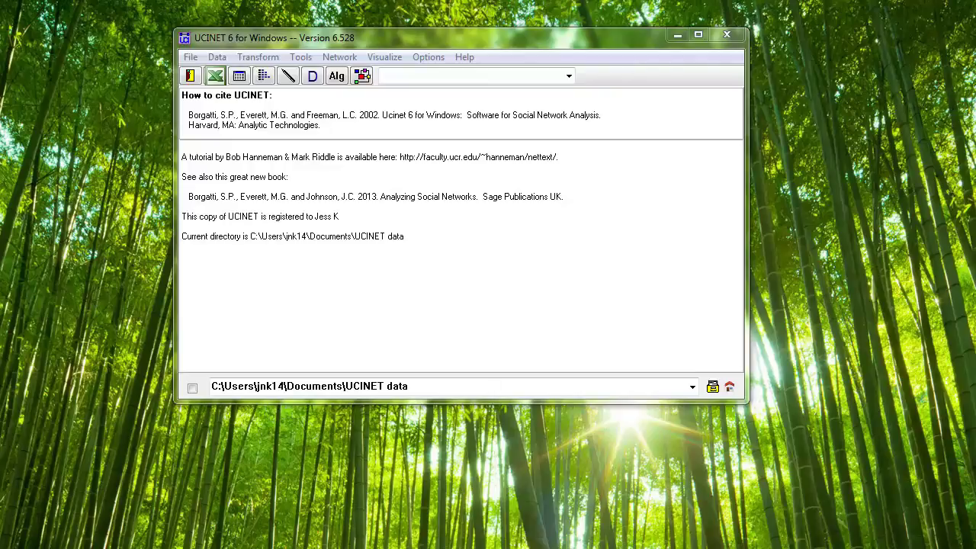
- Load campnet.##d into the spreadsheet editor to view its 18-by-18 binary tie matrix
left_click(239, 77)
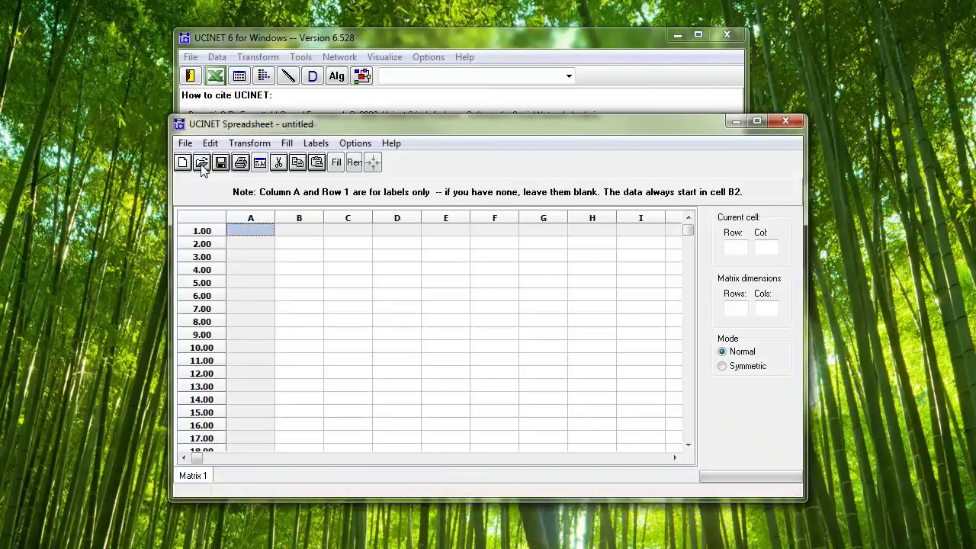
left_click(202, 163)
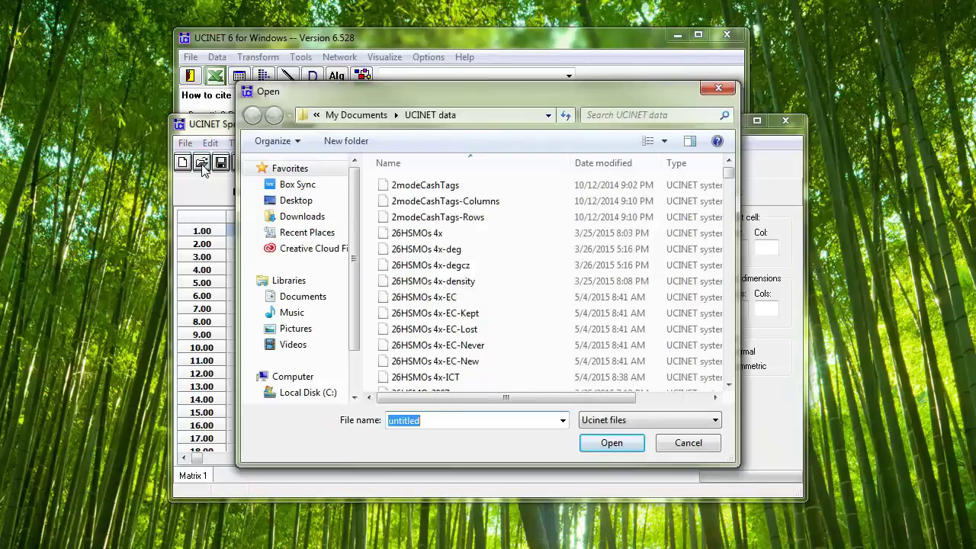
type("camp.")
key("BackSpace")
type("net")
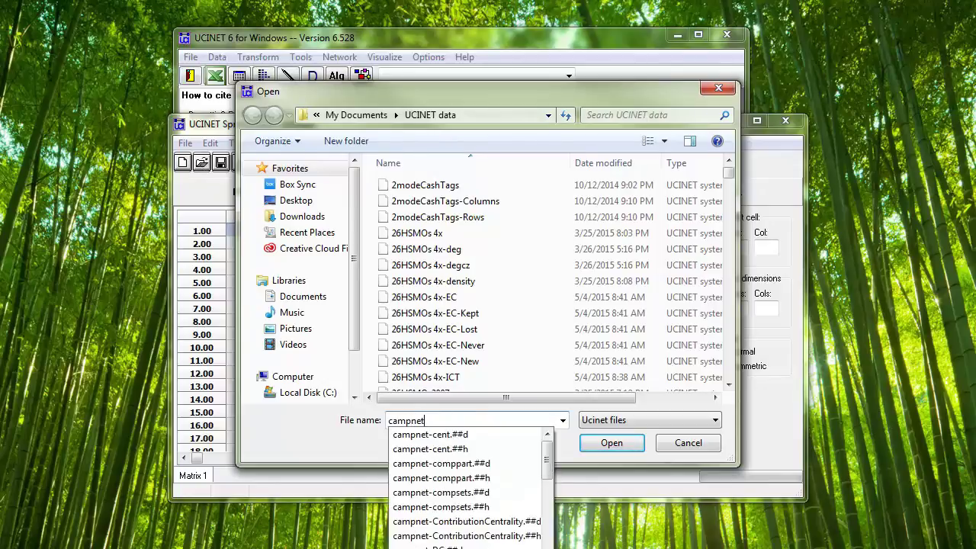
type(".")
key("Down")
key("Return")
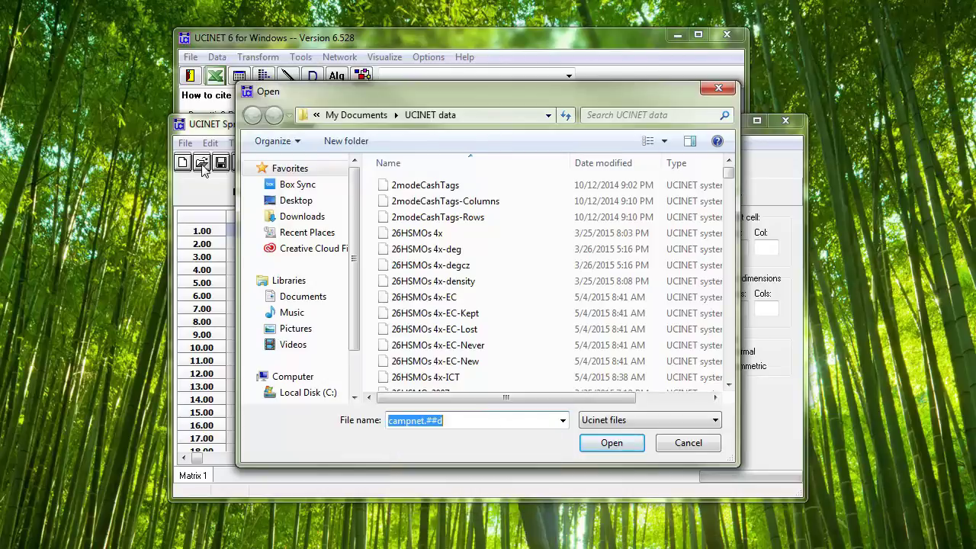
key("Return")
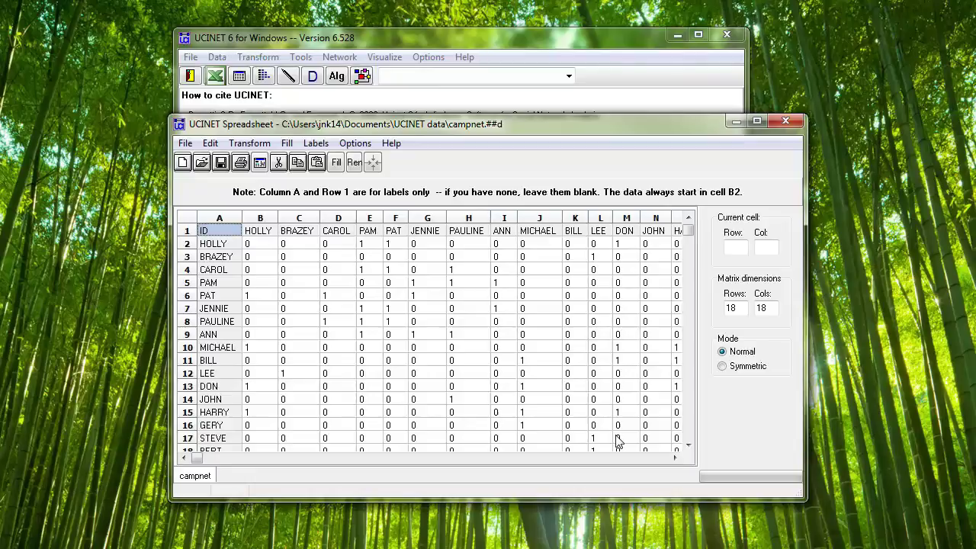
- Load the campattr.##d attribute file into the spreadsheet
left_click(201, 163)
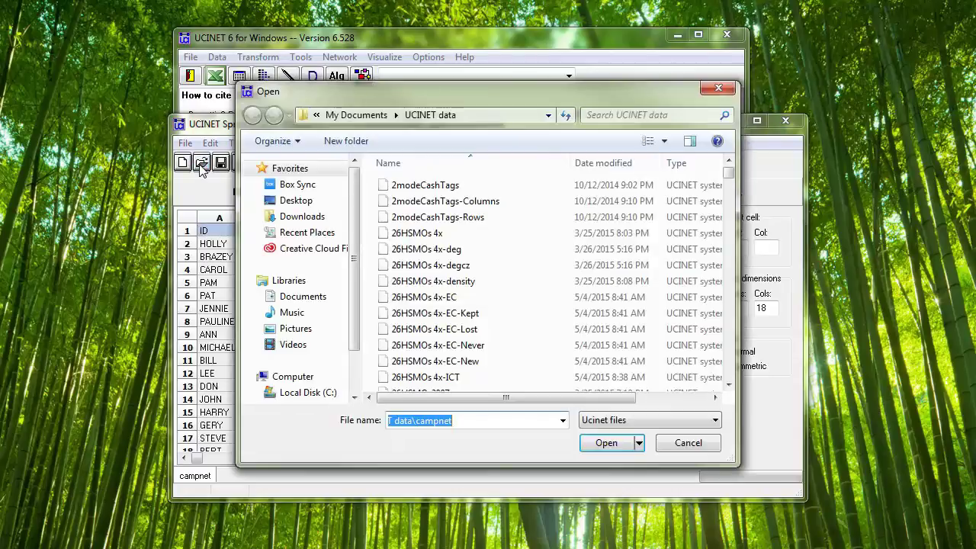
type("campa")
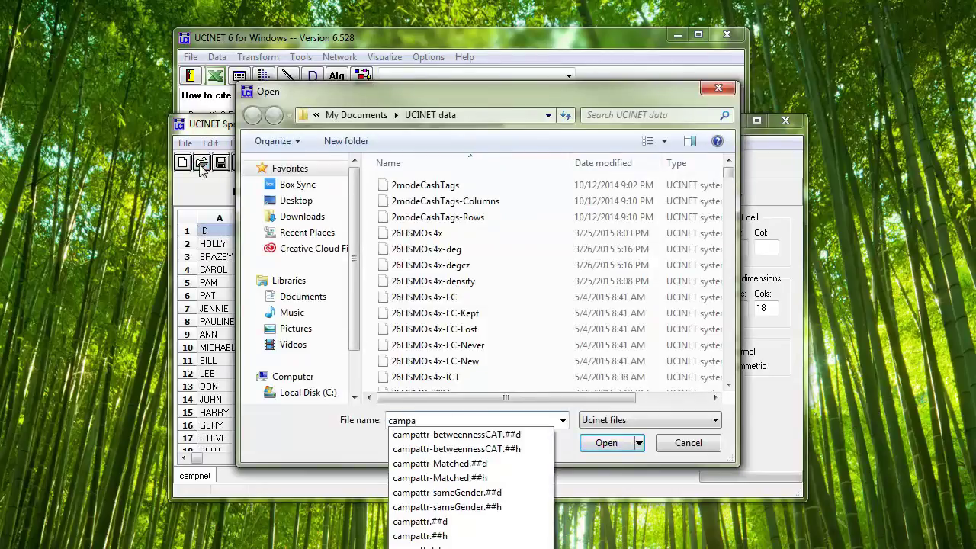
type("ttr.")
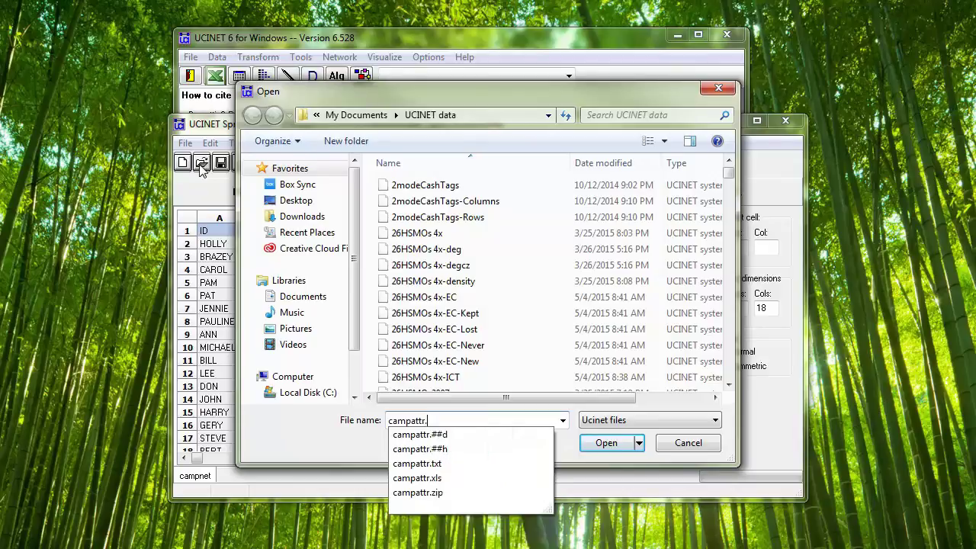
key("Down")
key("Return")
key("Return")
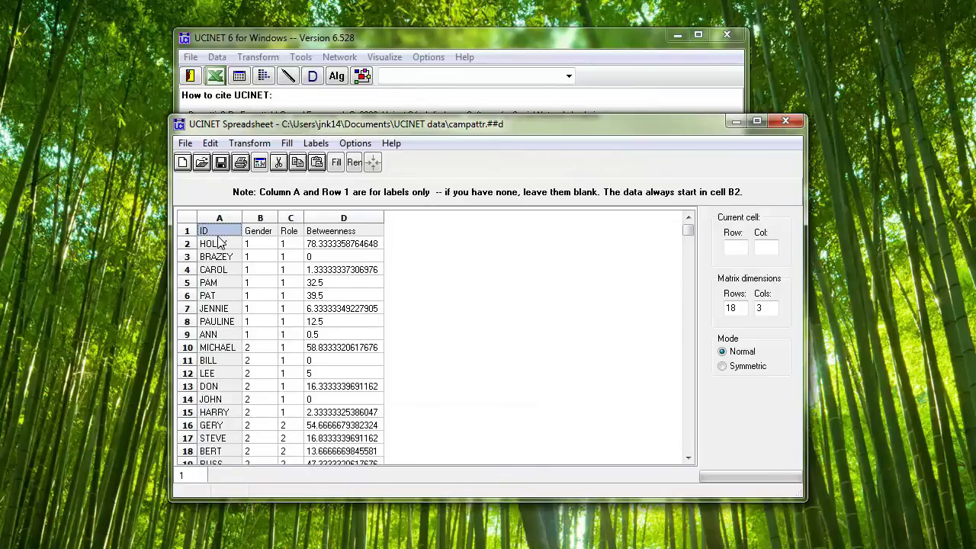
- Browse the Gender, Role and Betweenness values for the 18 people
left_click(268, 235)
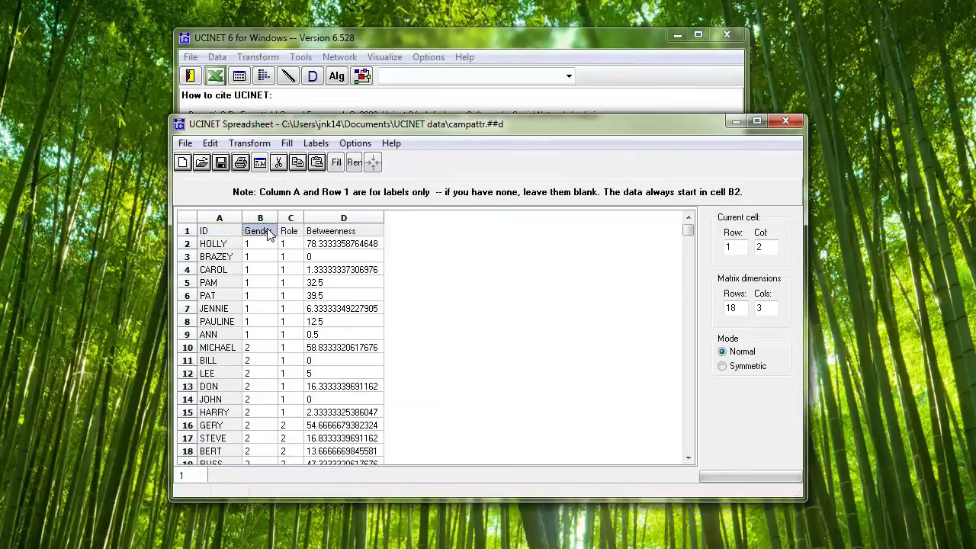
key("shift+Right")
key("shift+Right")
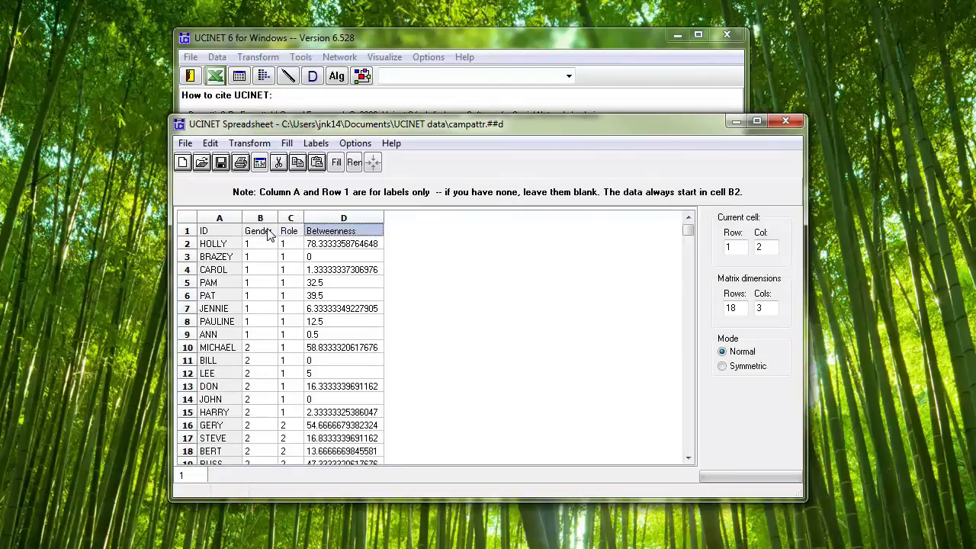
key("Down")
key("Left")
key("Down")
key("Right")
key("Up")
key("Down")
key("Down")
key("Down")
key("Down")
key("Left")
key("Up")
key("Up")
key("Up")
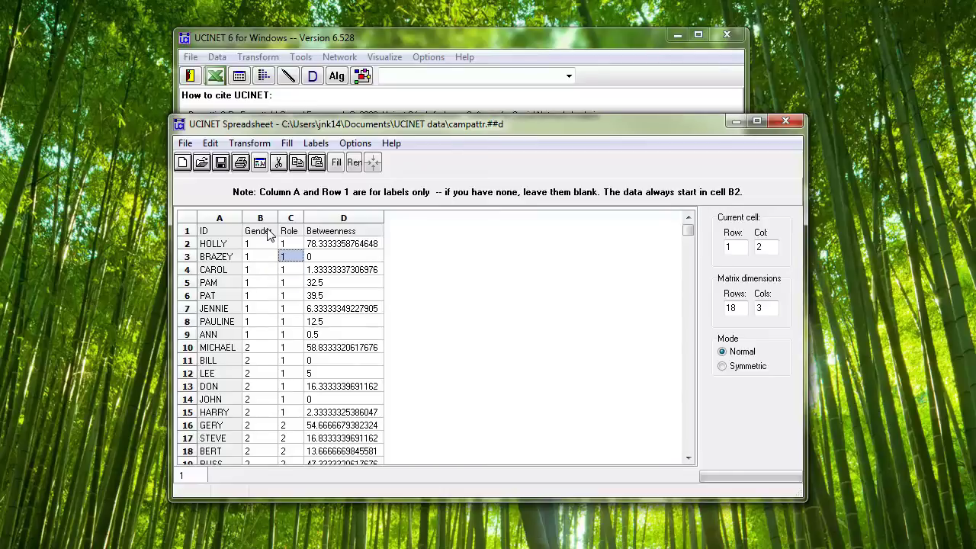
key("Left")
key("Down")
key("Down")
key("Down")
key("Down")
key("Down")
key("Down")
key("Down")
key("Down")
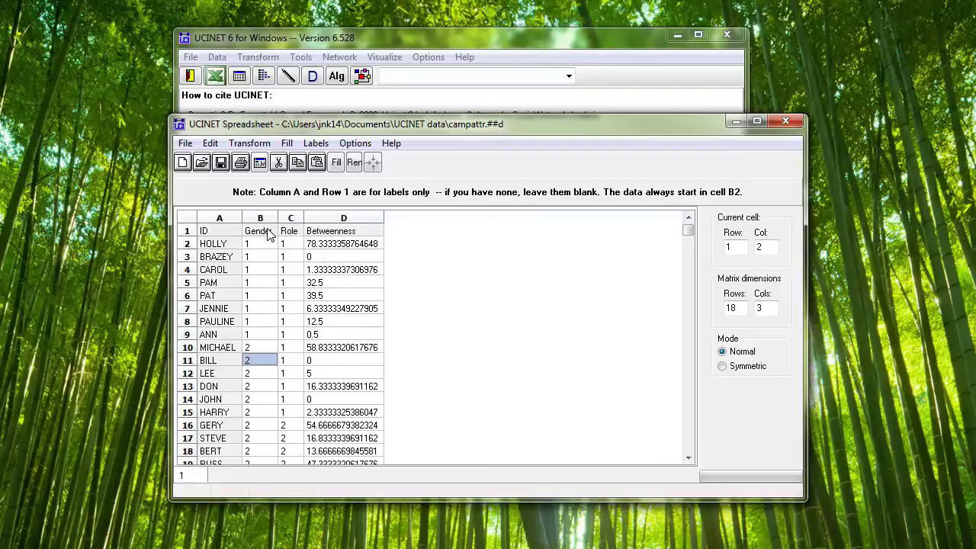
key("Up")
key("Up")
key("Up")
key("Up")
key("Up")
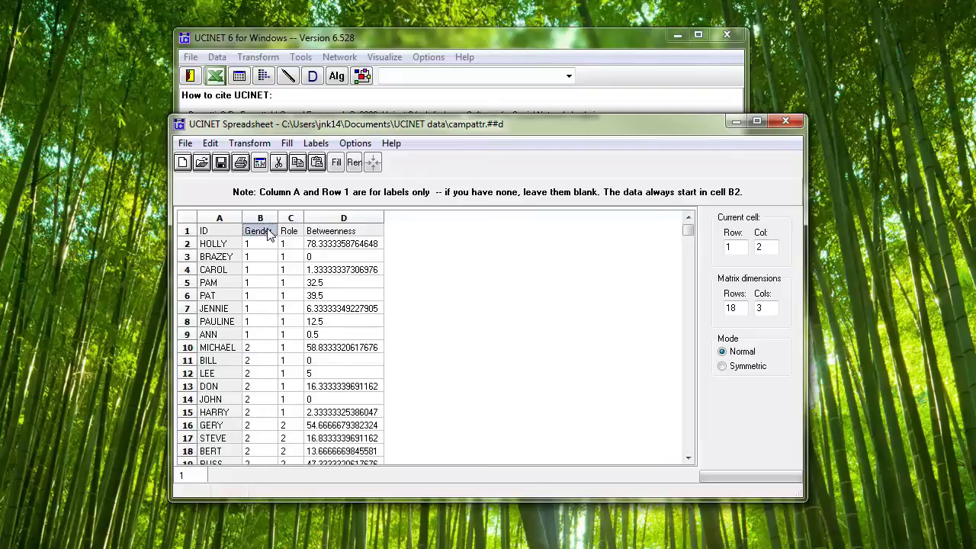
key("Right")
key("Right")
key("Left")
key("Left")
key("Right")
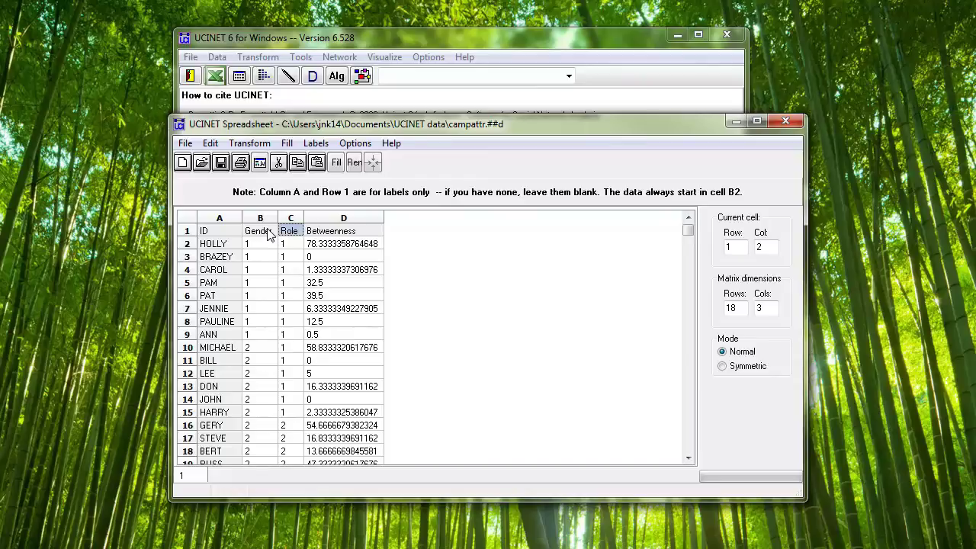
- Dismiss the Windows colour-scheme prompt and close the campattr spreadsheet
left_click(269, 233)
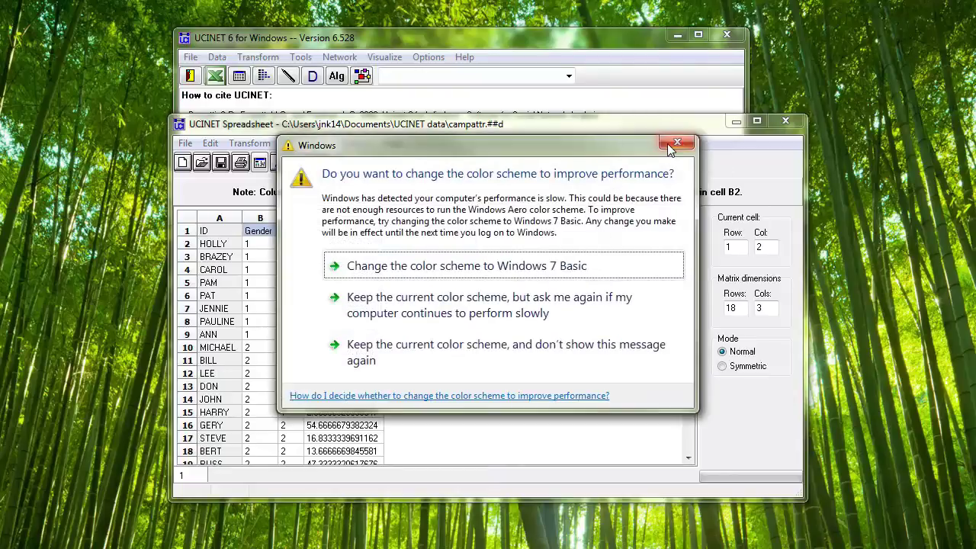
left_click(665, 144)
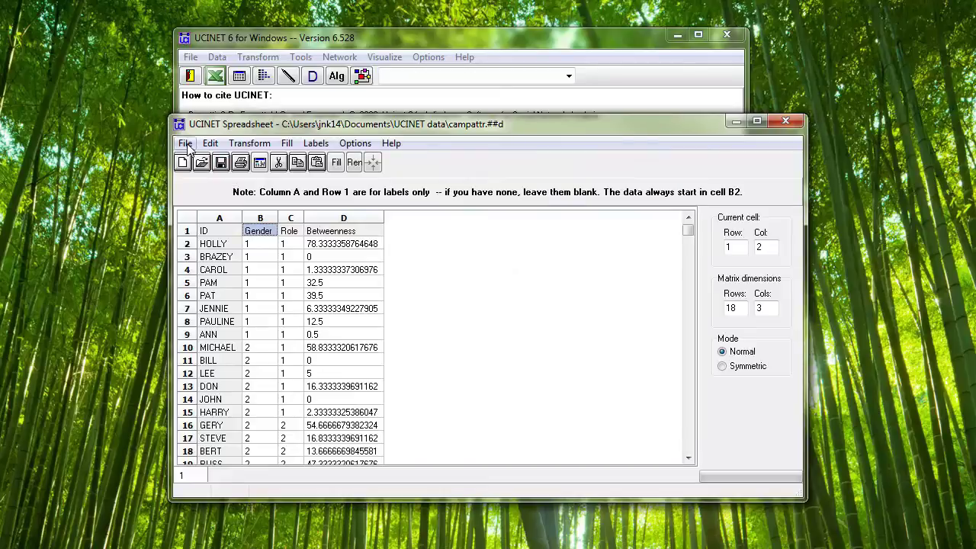
left_click(786, 121)
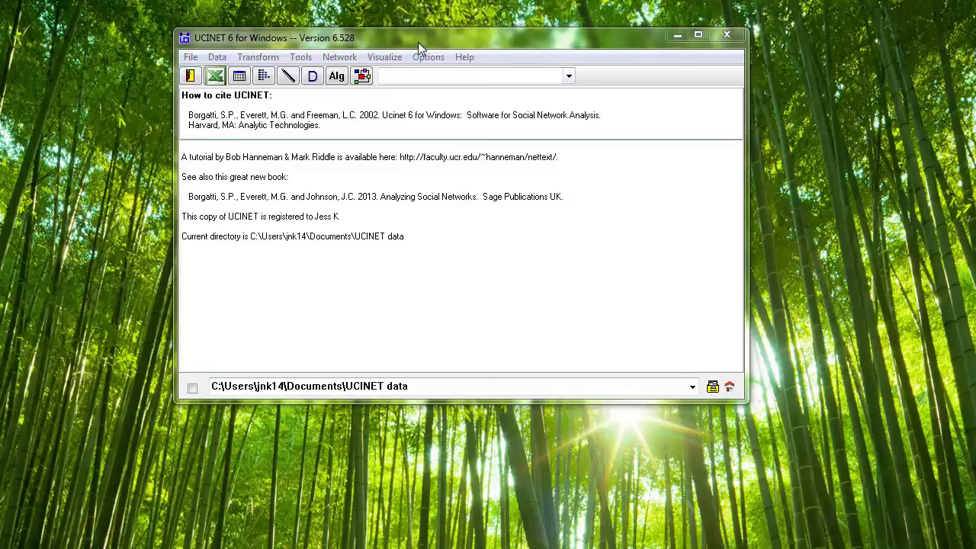
- Start a Density by Groups analysis using campnet.##d as the network dataset
left_click(340, 58)
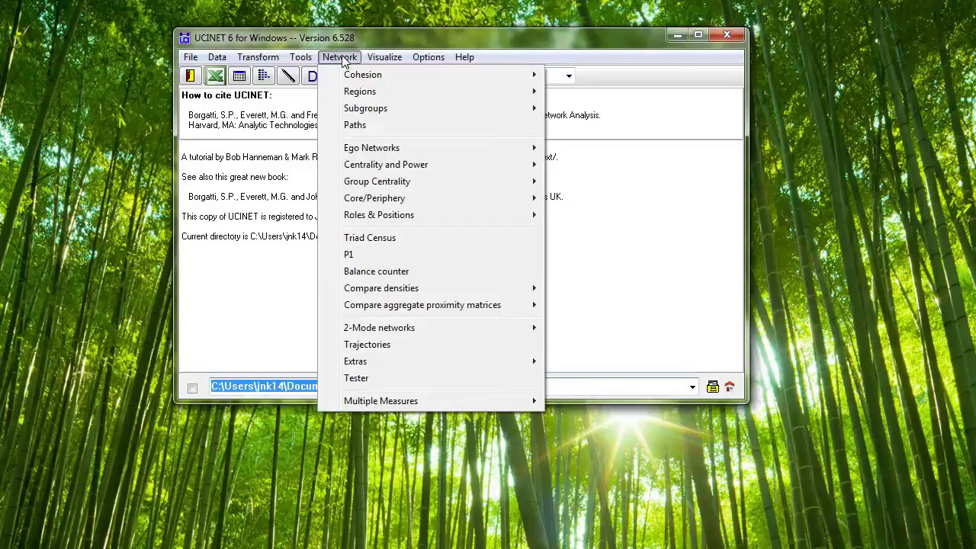
mouse_move(363, 75)
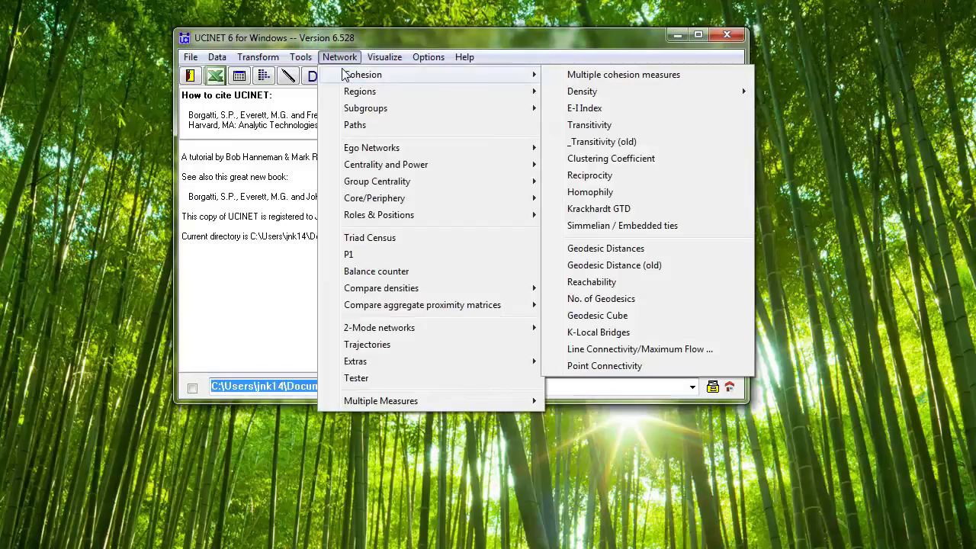
mouse_move(582, 91)
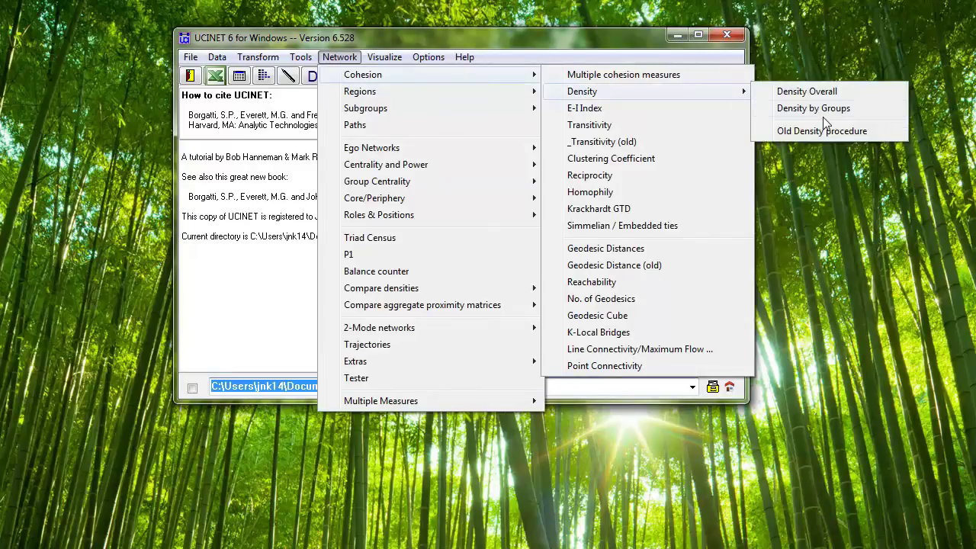
left_click(826, 119)
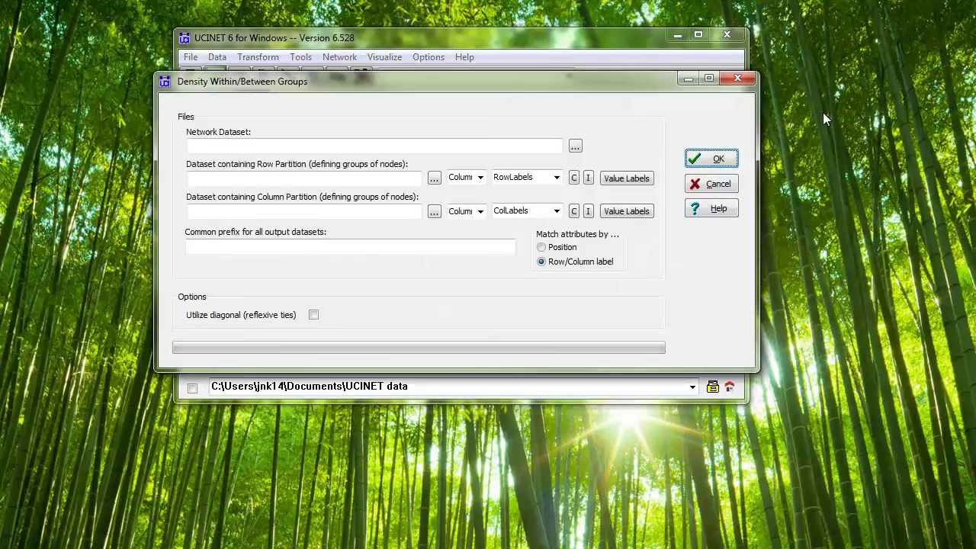
left_click(575, 146)
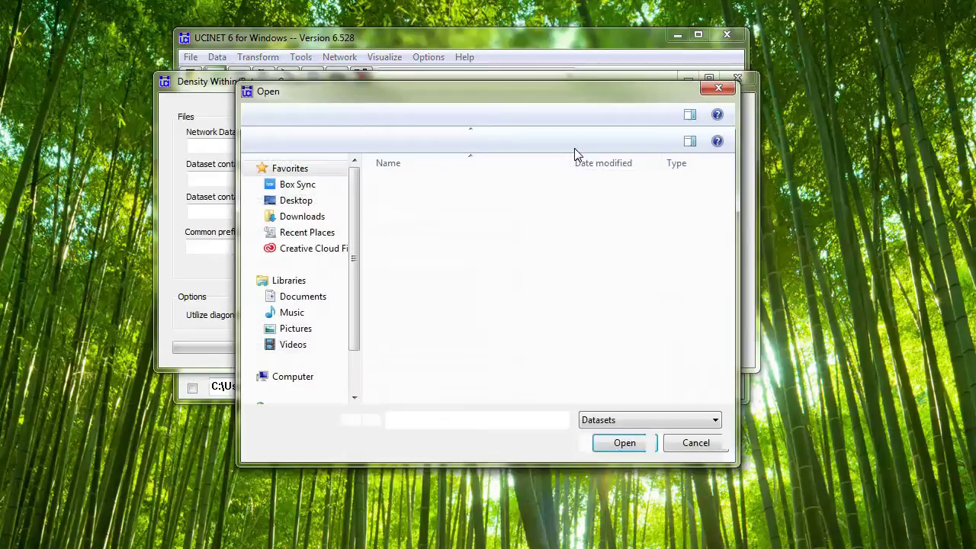
type("campnet.##d")
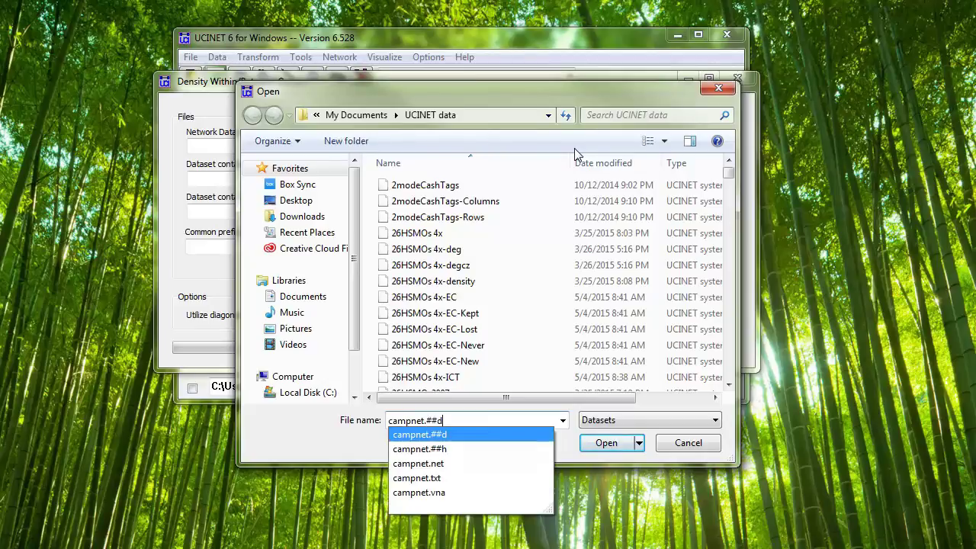
key("Down")
key("Return")
key("Return")
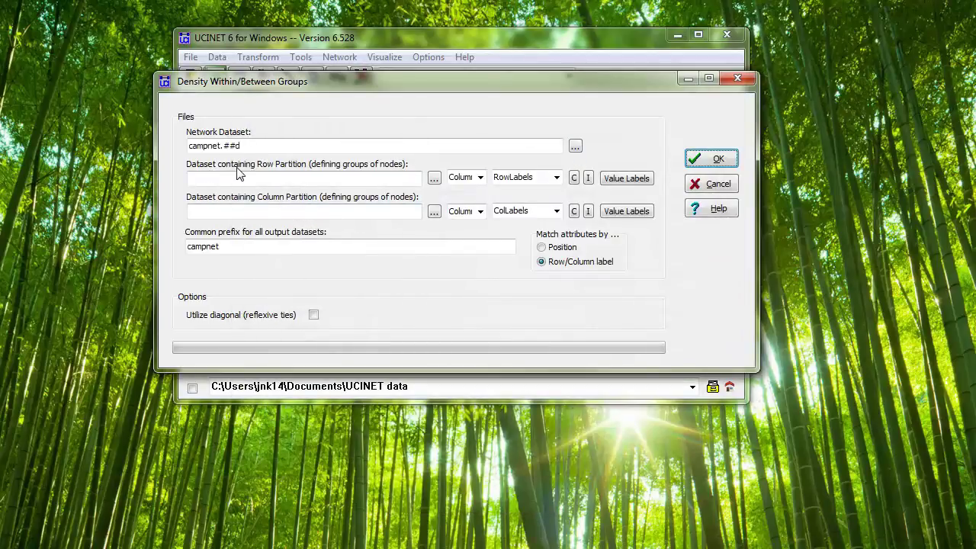
- Use campattr as the partition dataset, grouping rows and columns by Gender
left_click(432, 178)
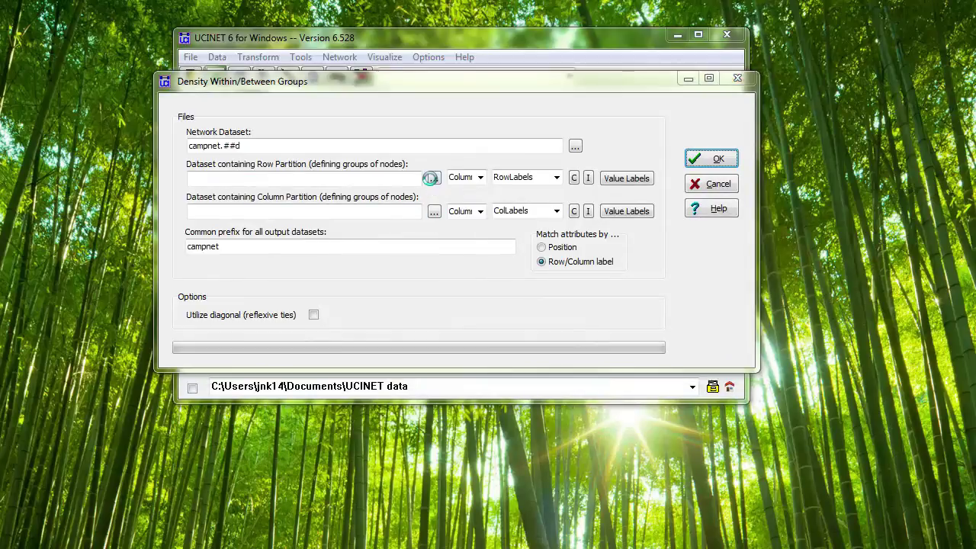
type("camt")
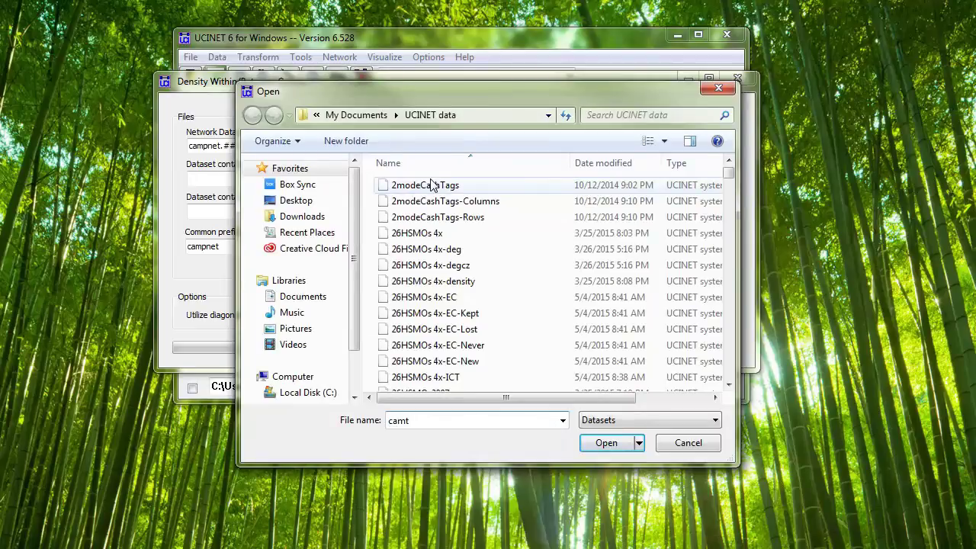
key("BackSpace")
type("pattr")
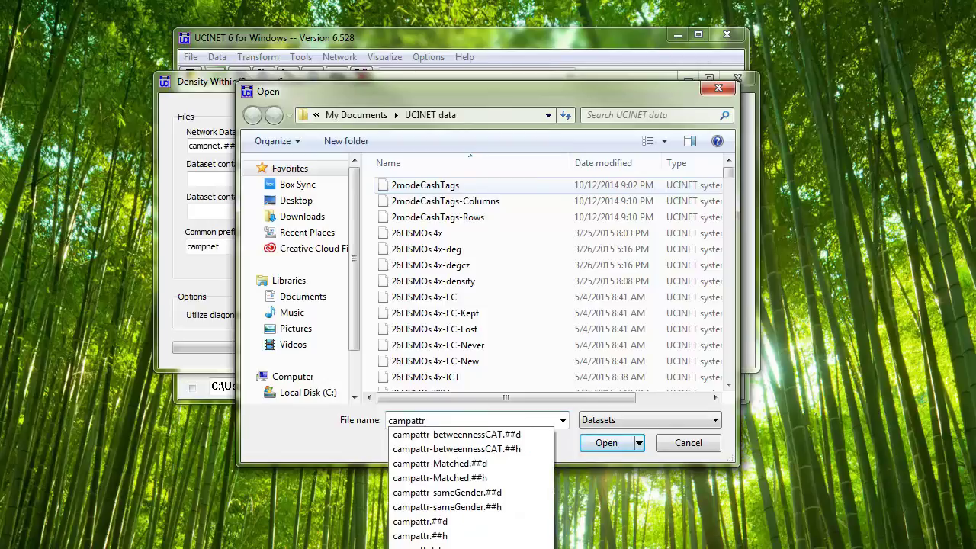
key("Down")
key("Down")
key("Down")
key("Down")
key("Down")
key("Down")
key("Down")
key("Down")
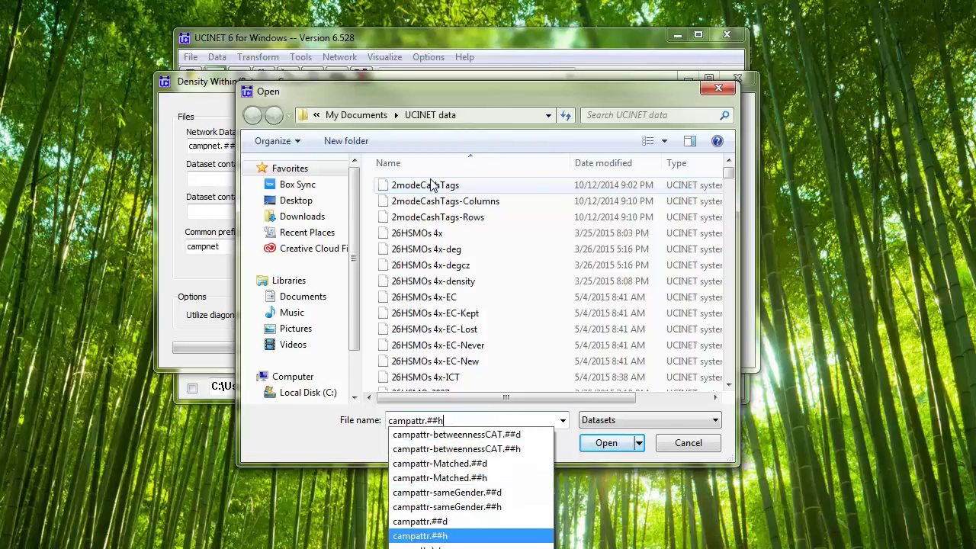
key("Return")
key("Return")
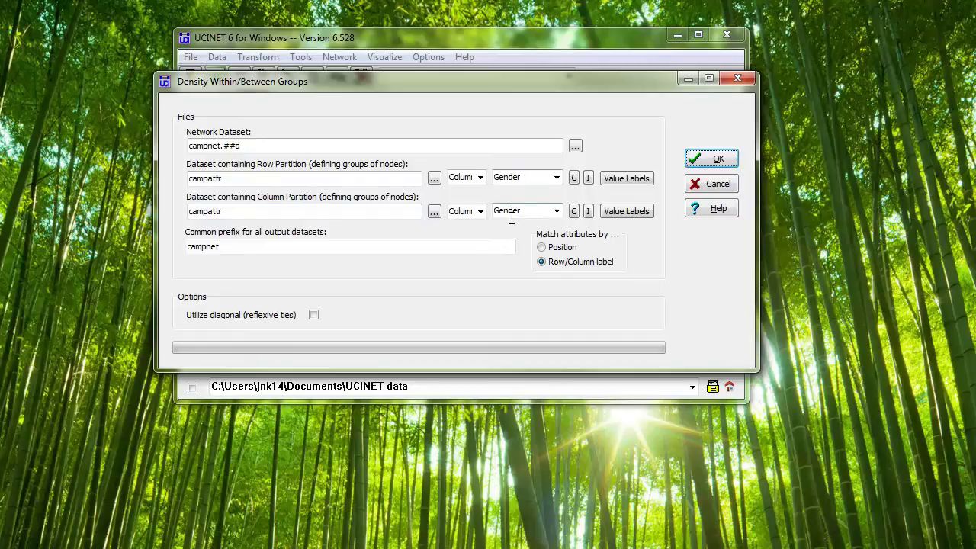
left_click(557, 179)
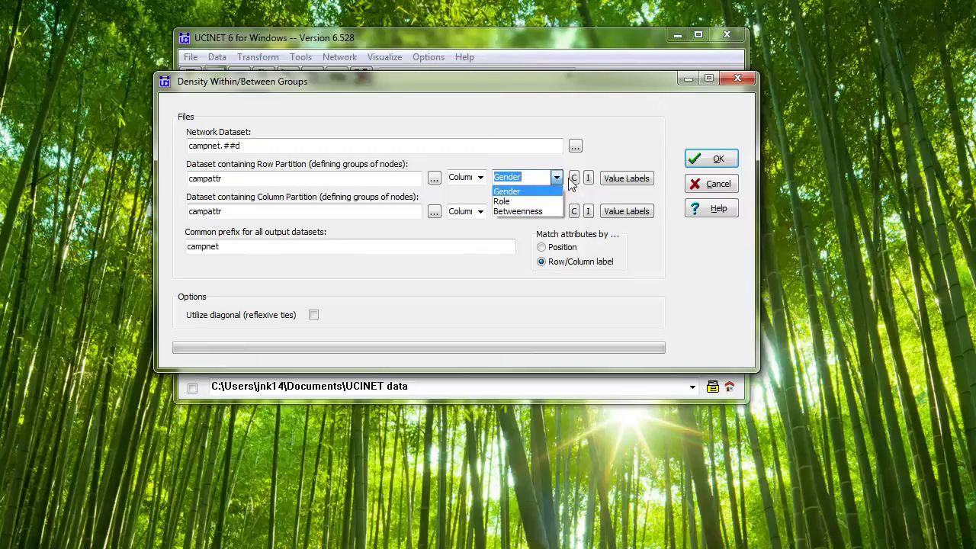
left_click(621, 166)
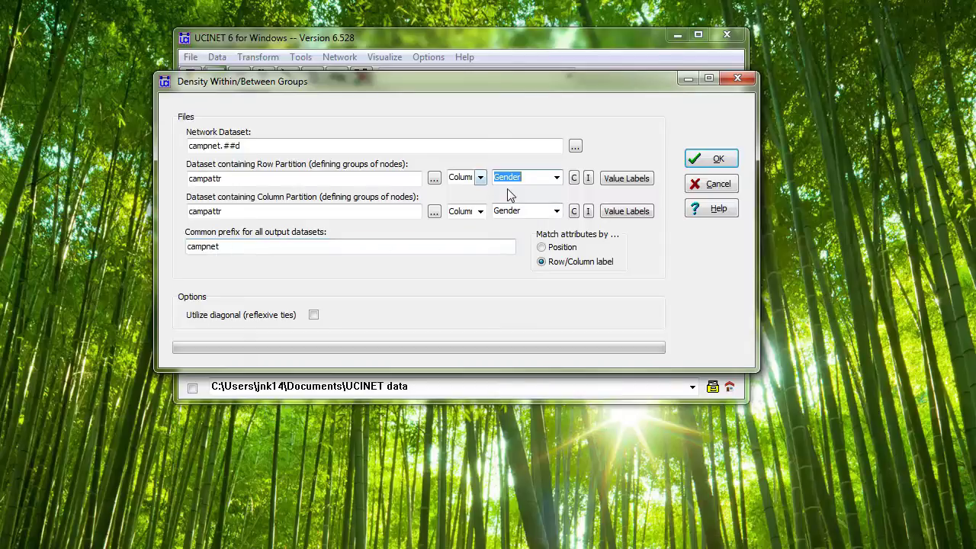
- Run the density analysis and highlight both Gender groups' partition members in the output
left_click(721, 160)
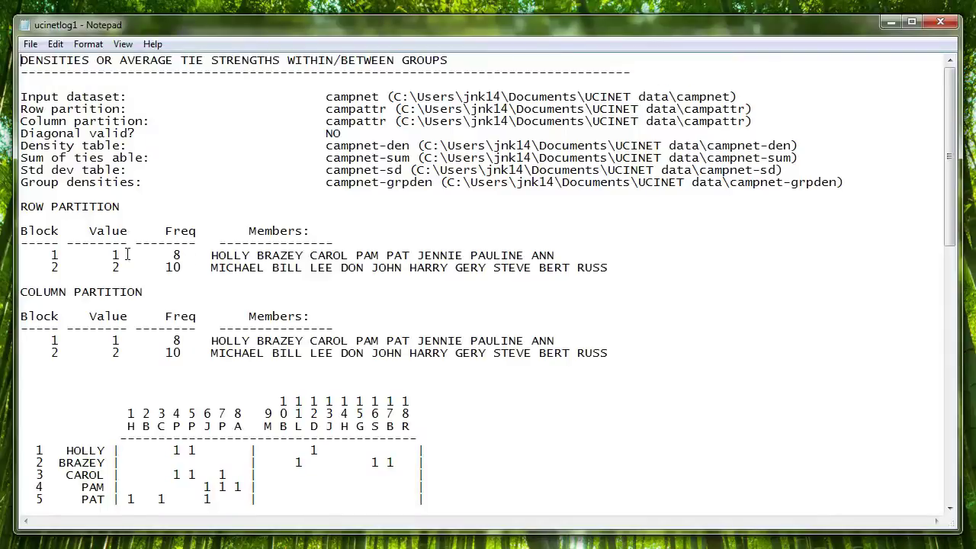
left_click_drag(46, 256, 290, 256)
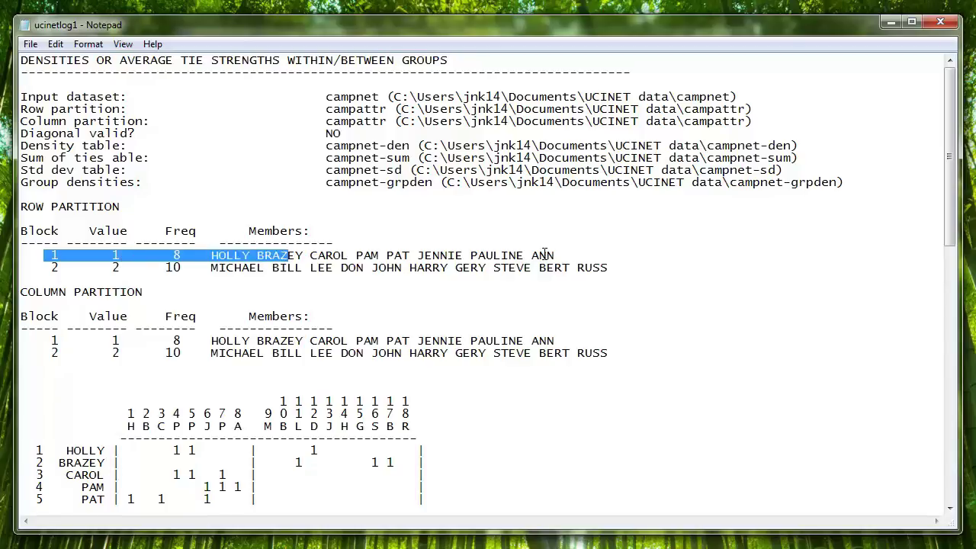
left_click_drag(50, 267, 446, 278)
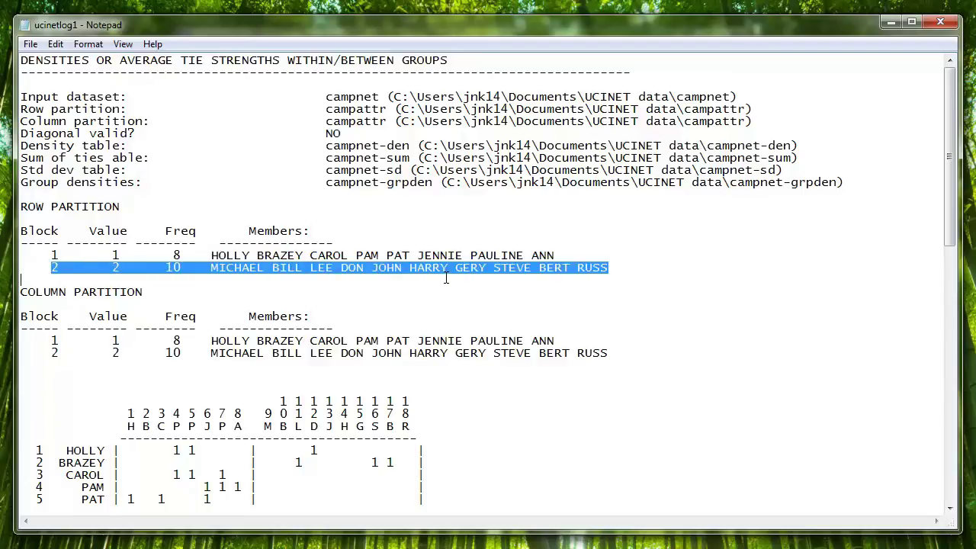
left_click(501, 312)
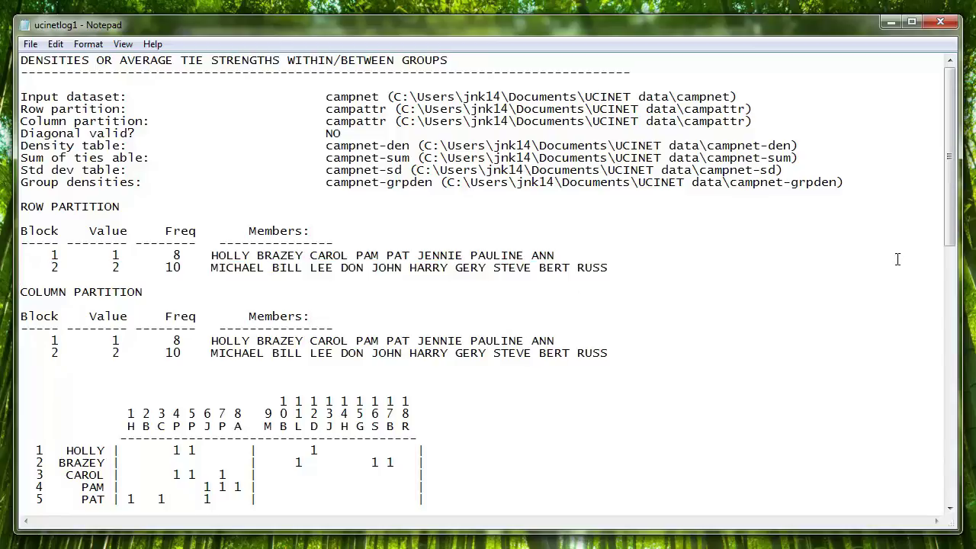
- Scroll down and highlight the 20 and 25 within-group tie counts
left_click_drag(951, 238, 945, 329)
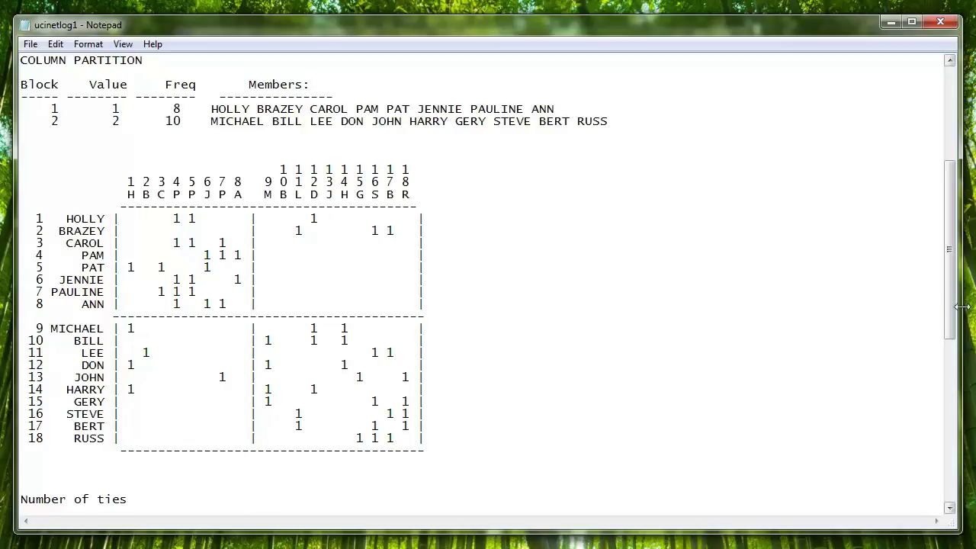
scroll(953, 322, "down", 1)
left_click_drag(955, 324, 956, 348)
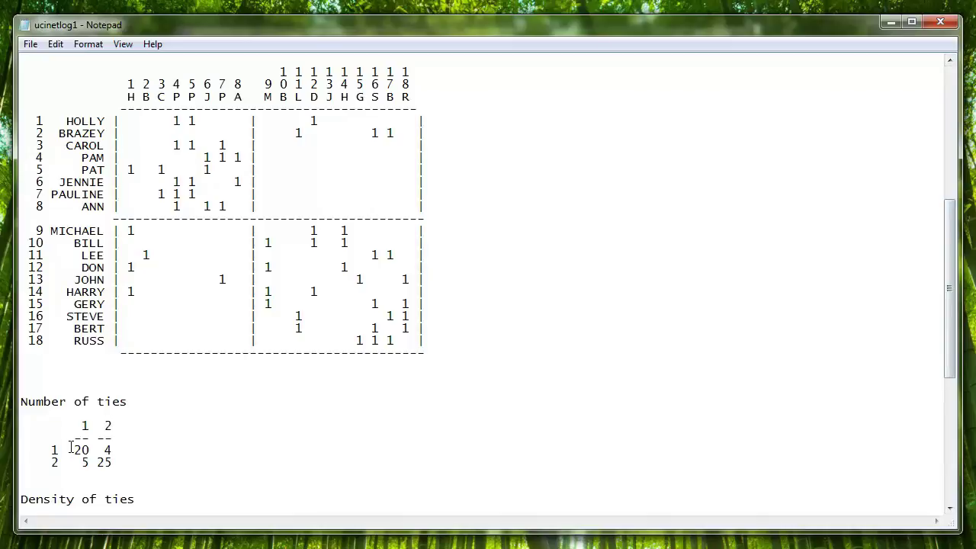
left_click_drag(74, 450, 95, 452)
left_click_drag(97, 462, 113, 462)
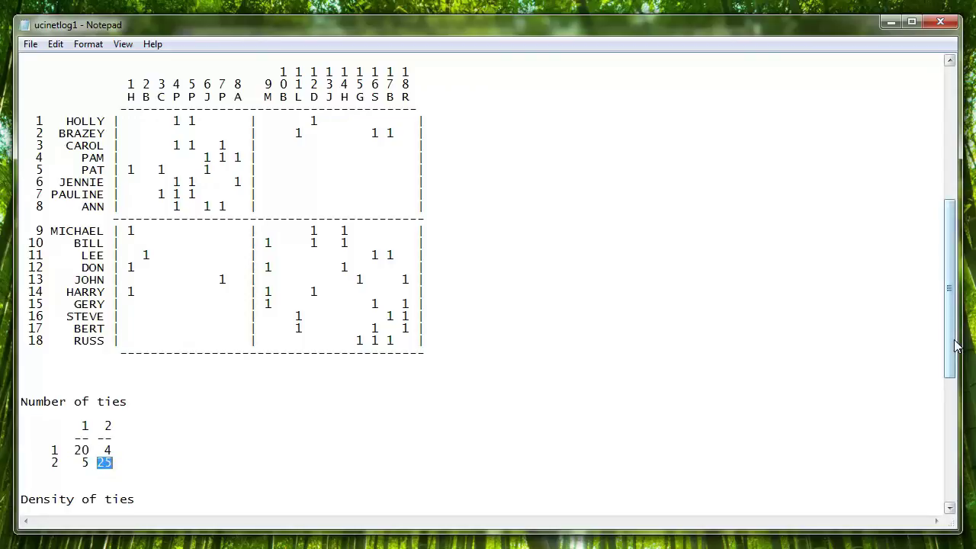
left_click_drag(951, 351, 953, 399)
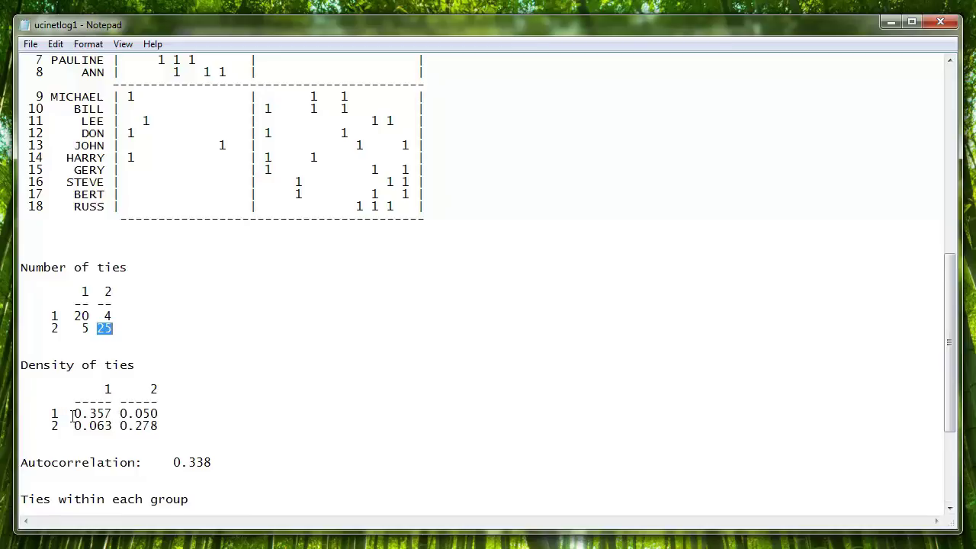
- Highlight the densities 0.357, 0.278 and 0.063, then the whole Density of ties table
left_click_drag(74, 413, 113, 419)
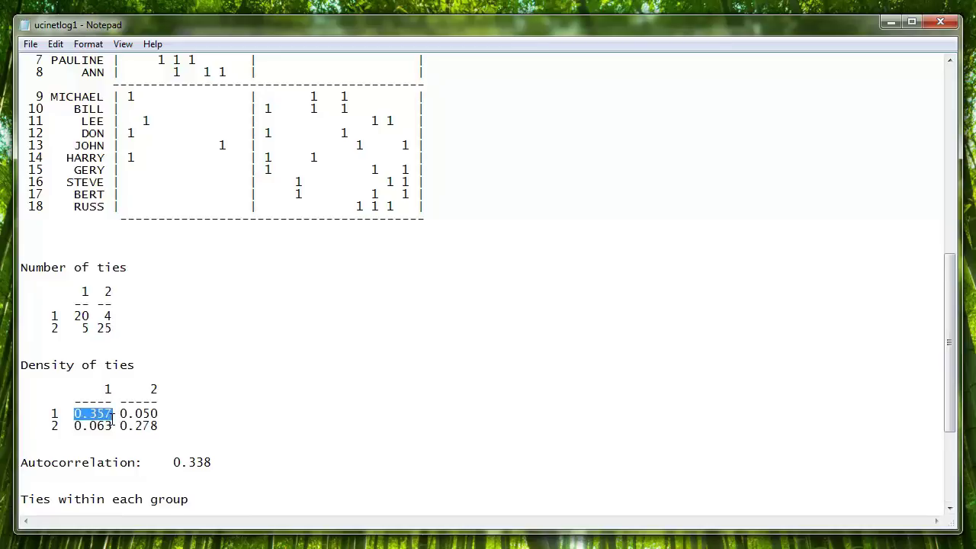
left_click(122, 424)
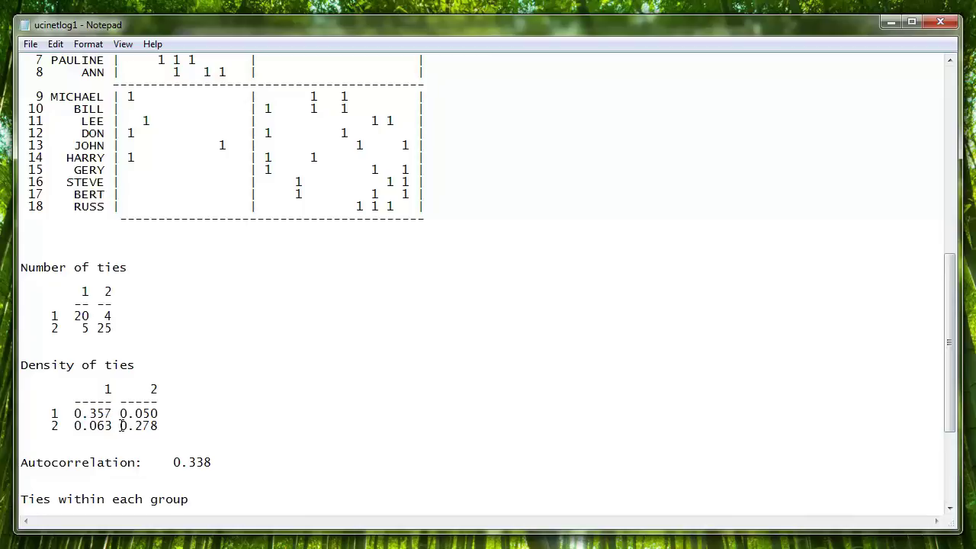
left_click_drag(122, 426, 160, 425)
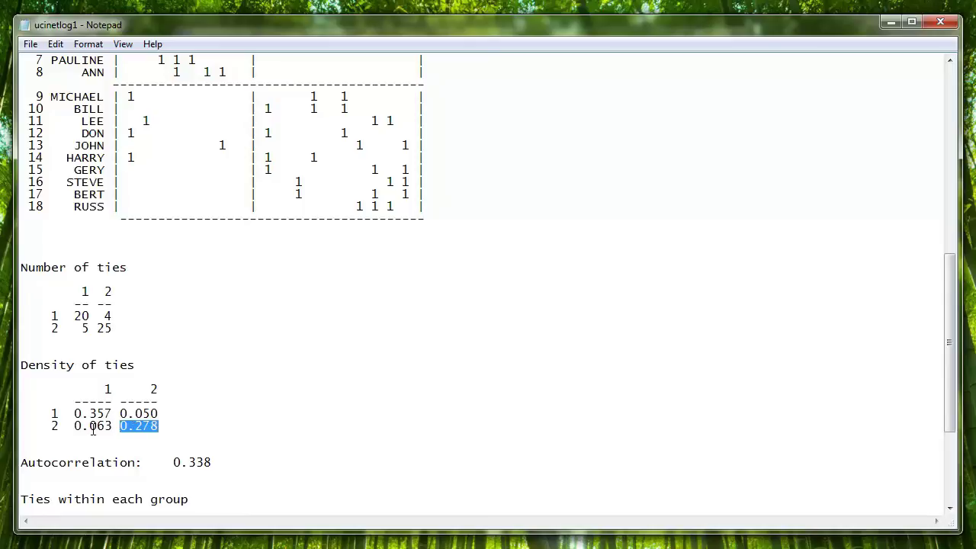
left_click_drag(74, 425, 113, 426)
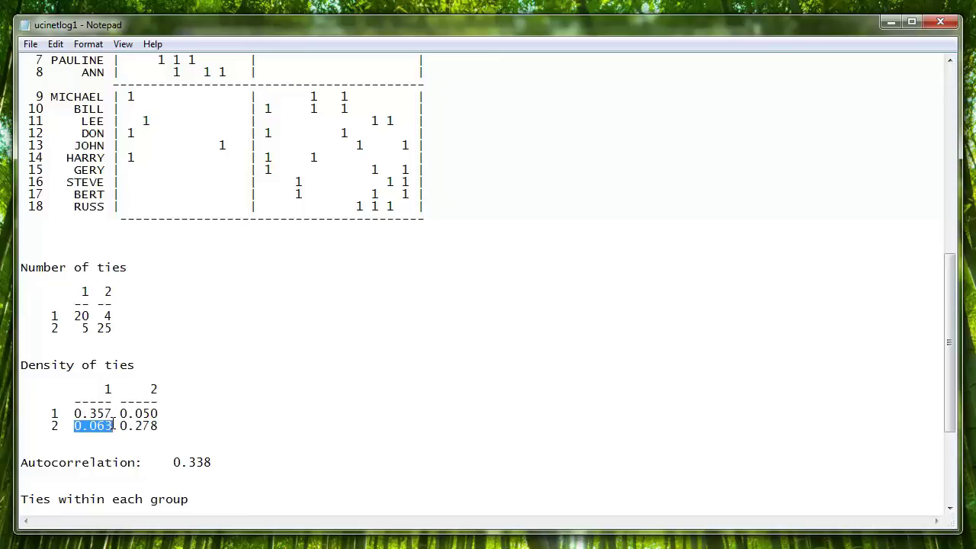
left_click(74, 414)
left_click_drag(74, 413, 163, 422)
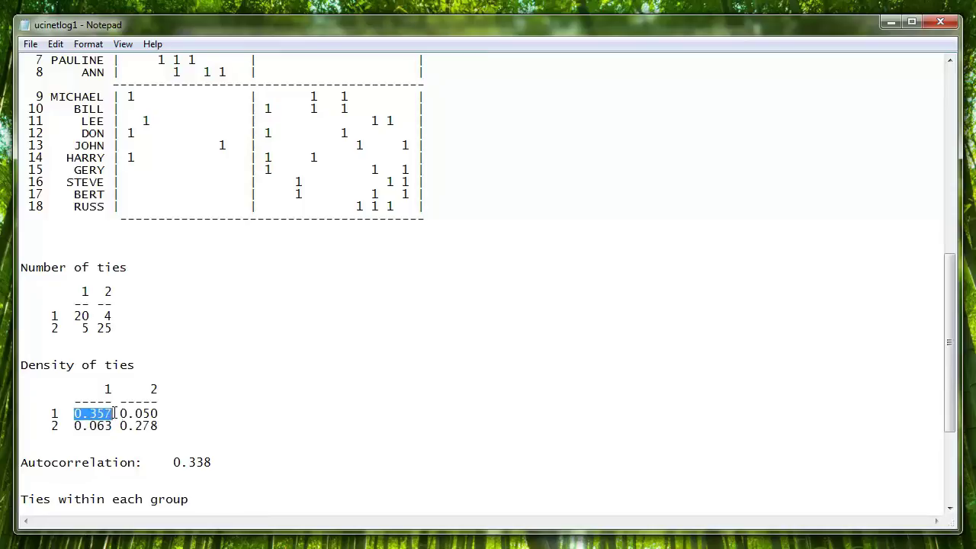
left_click(164, 422)
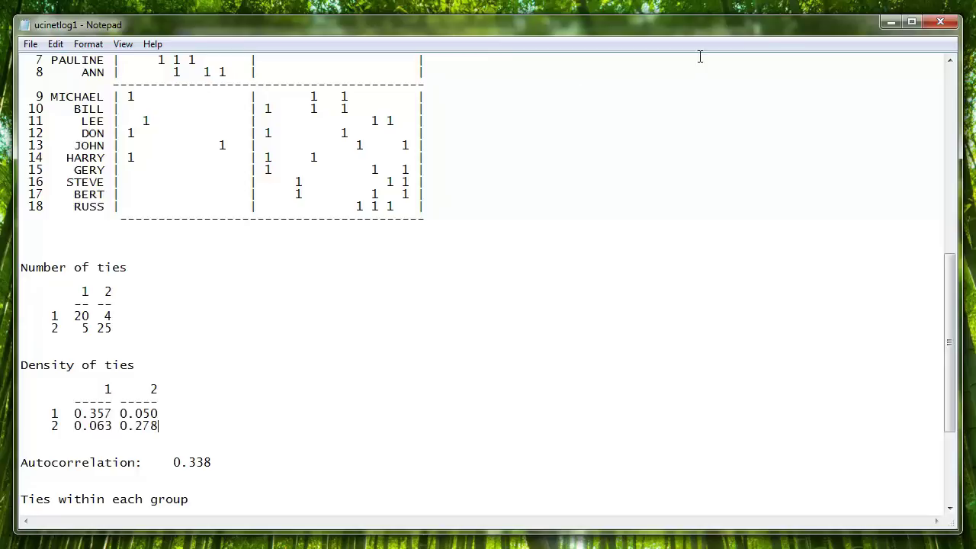
- Close the output log and start Network Homophily with campnet.##d as network dataset
left_click(950, 19)
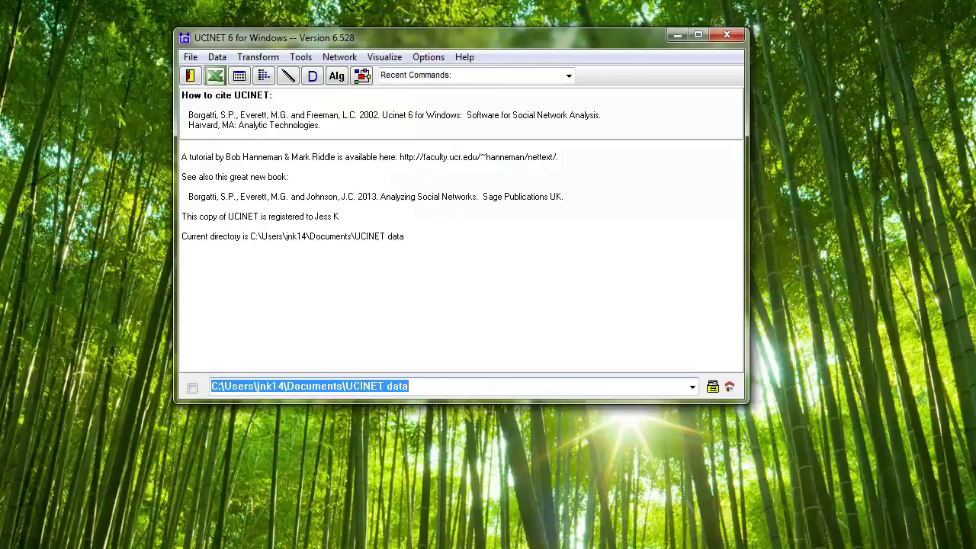
left_click(336, 61)
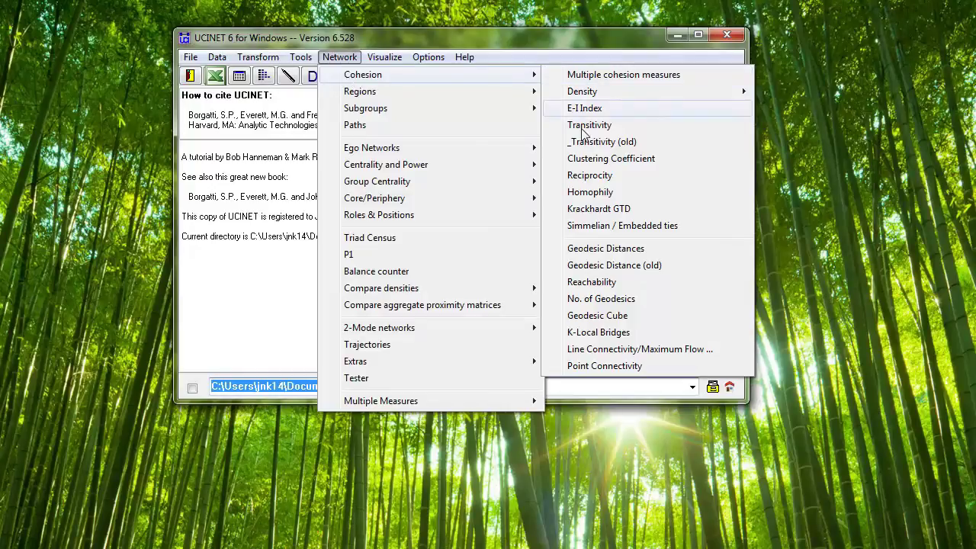
left_click(598, 193)
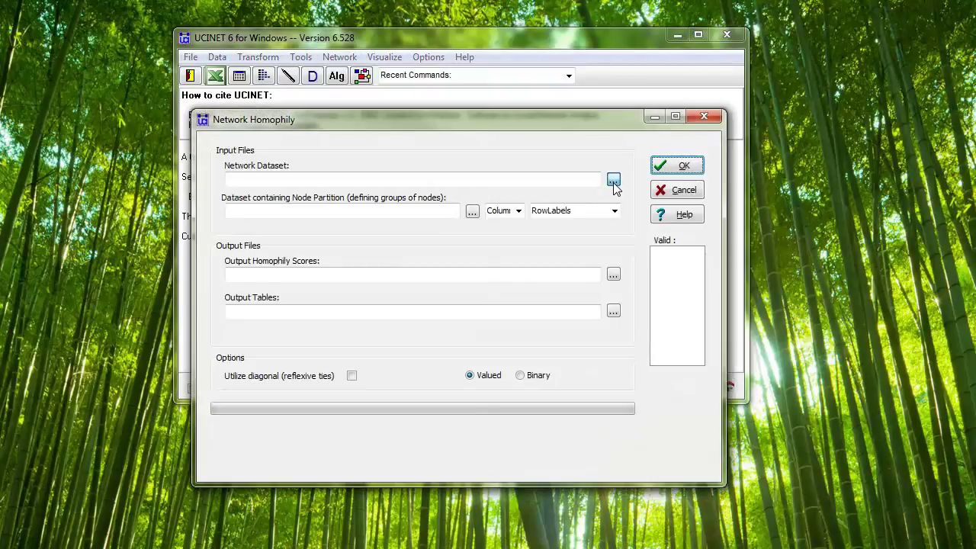
left_click(614, 181)
left_click(614, 182)
type("camp")
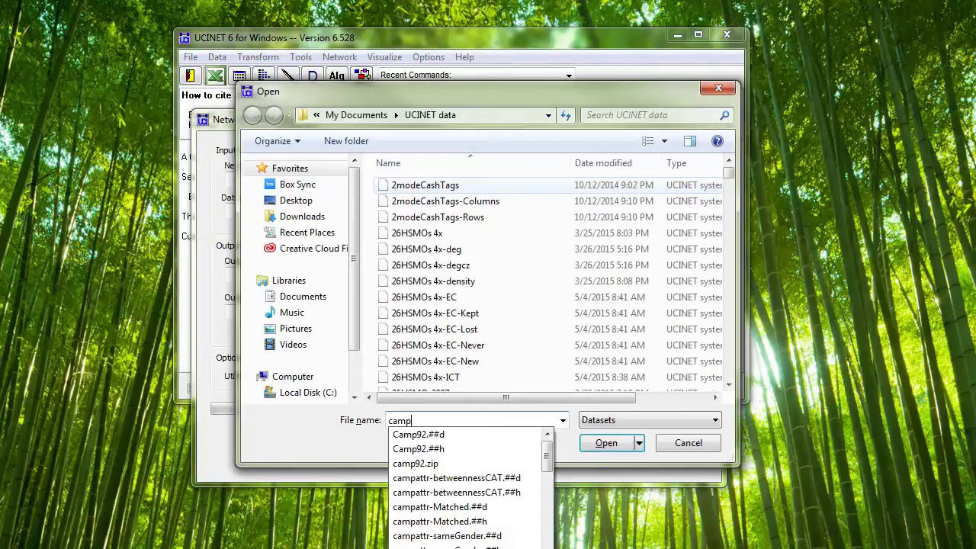
type("net.")
key("Down")
key("Down")
key("Return")
key("Return")
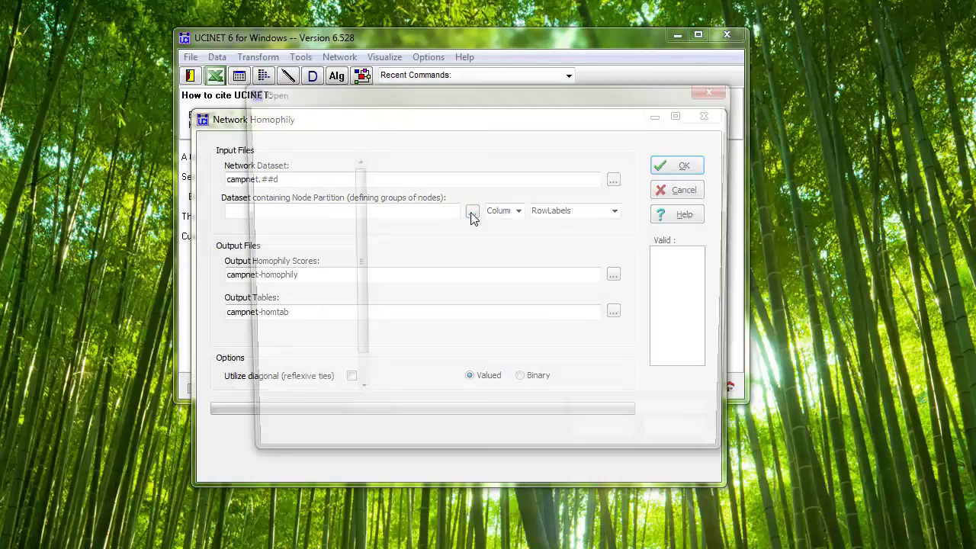
- Load campattr as the homophily node-partition dataset
left_click(471, 216)
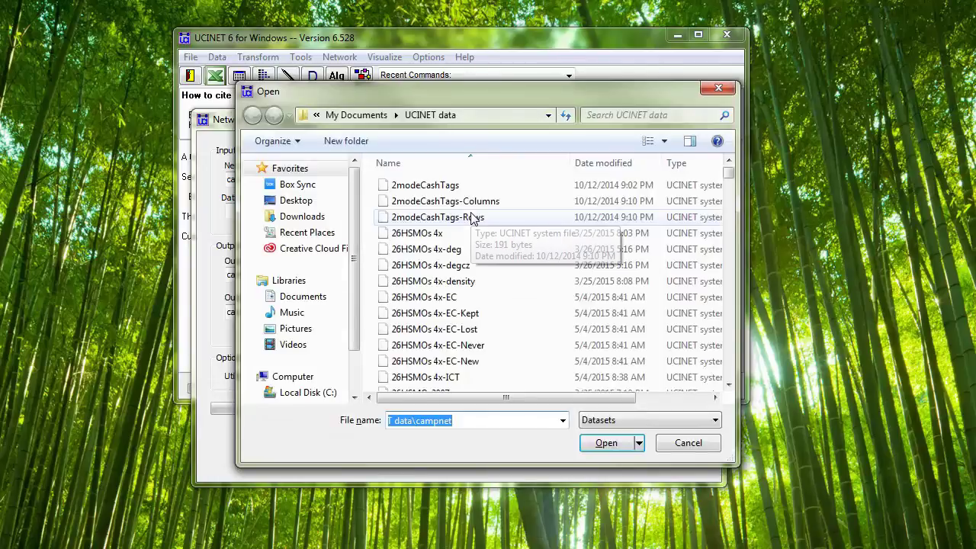
type("campattr.")
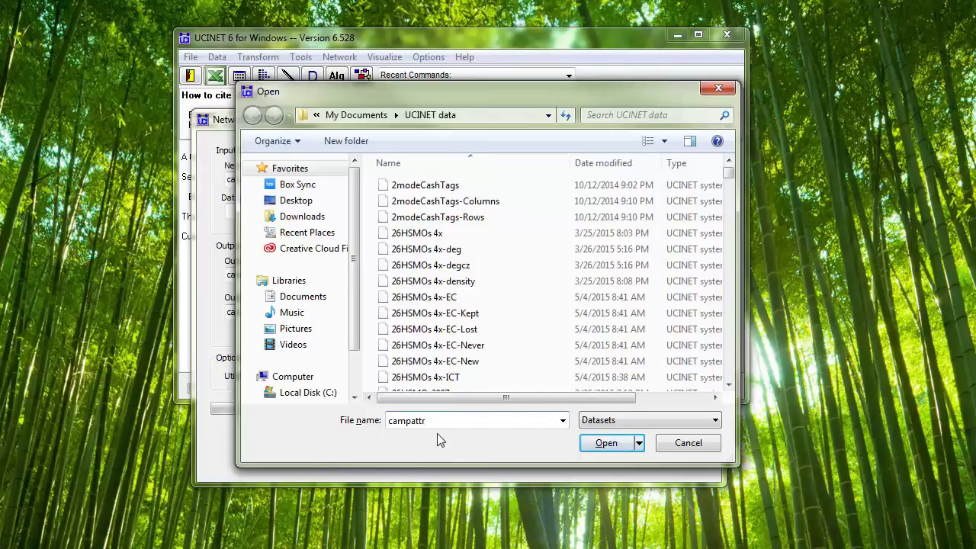
left_click_drag(440, 420, 359, 421)
type("campattr")
left_click(563, 420)
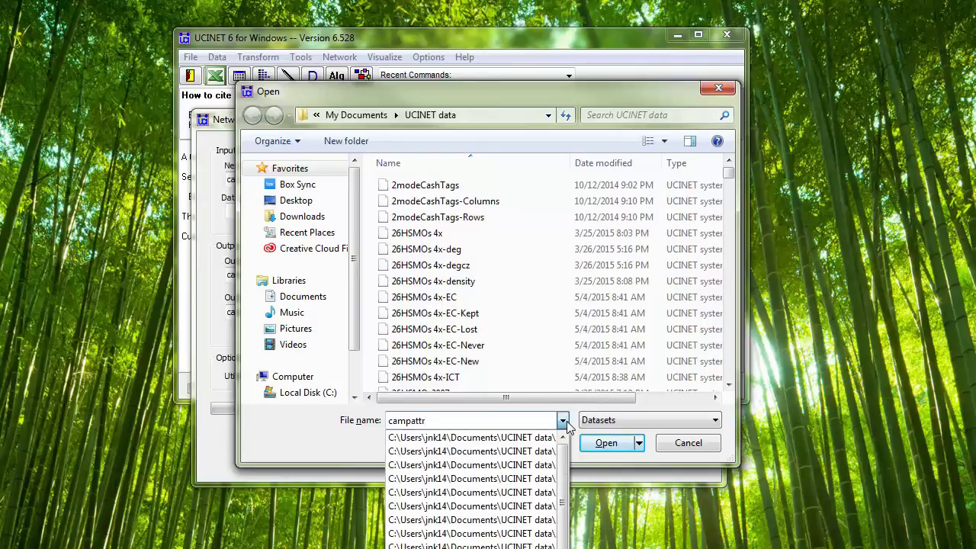
left_click(565, 421)
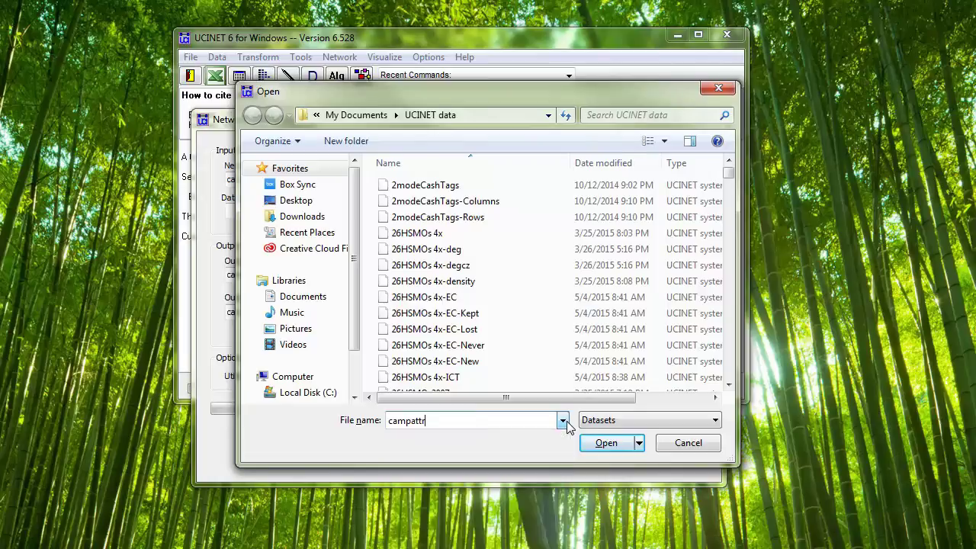
left_click(607, 443)
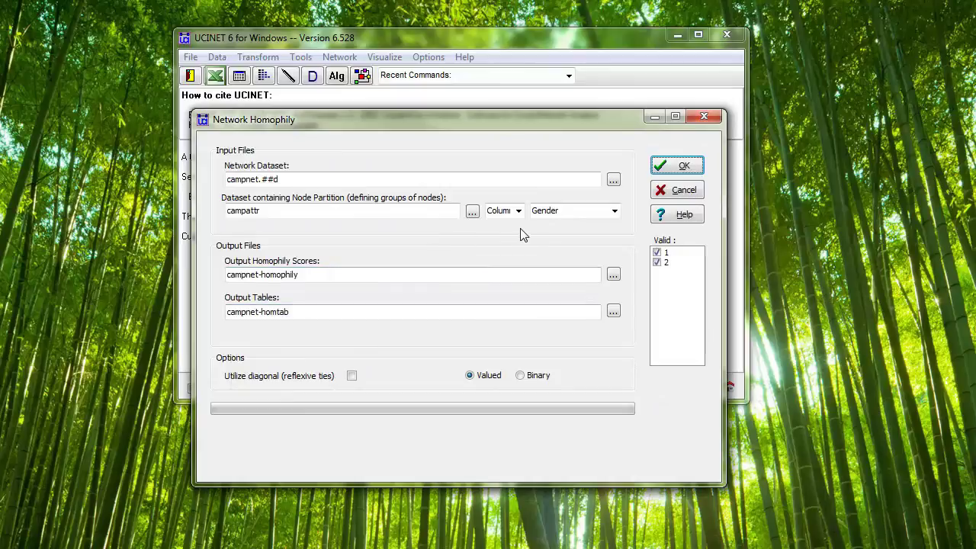
- Keep Gender as grouping, include group 2, and run the homophily analysis
left_click(615, 210)
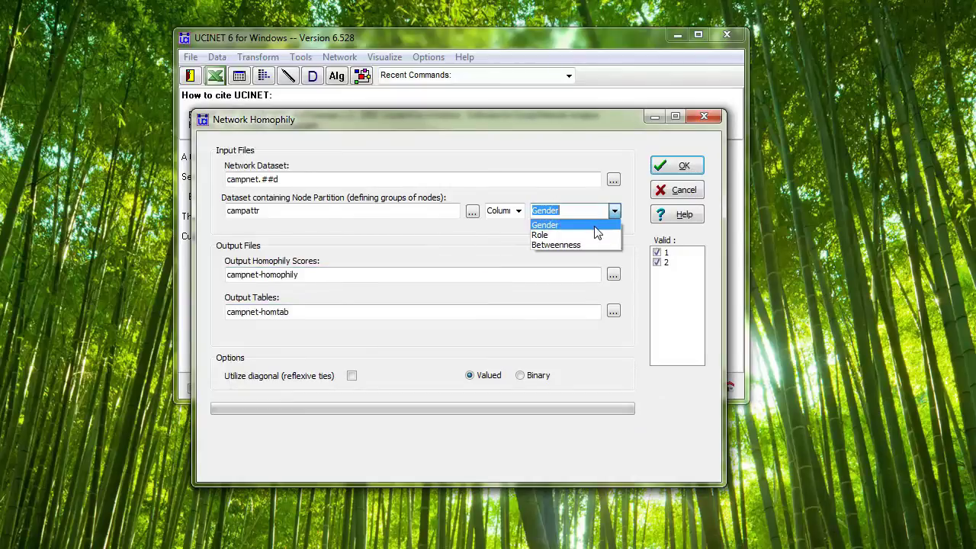
left_click(596, 227)
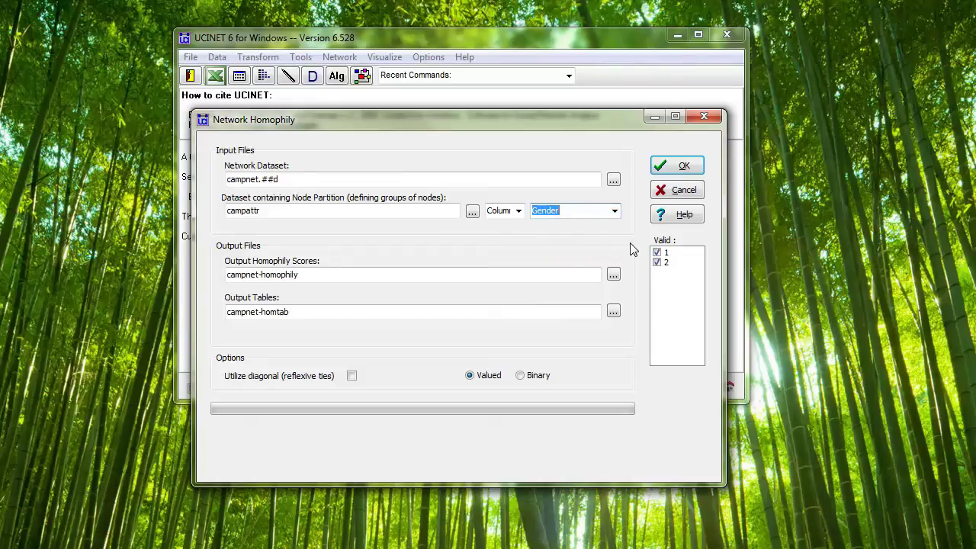
left_click(657, 262)
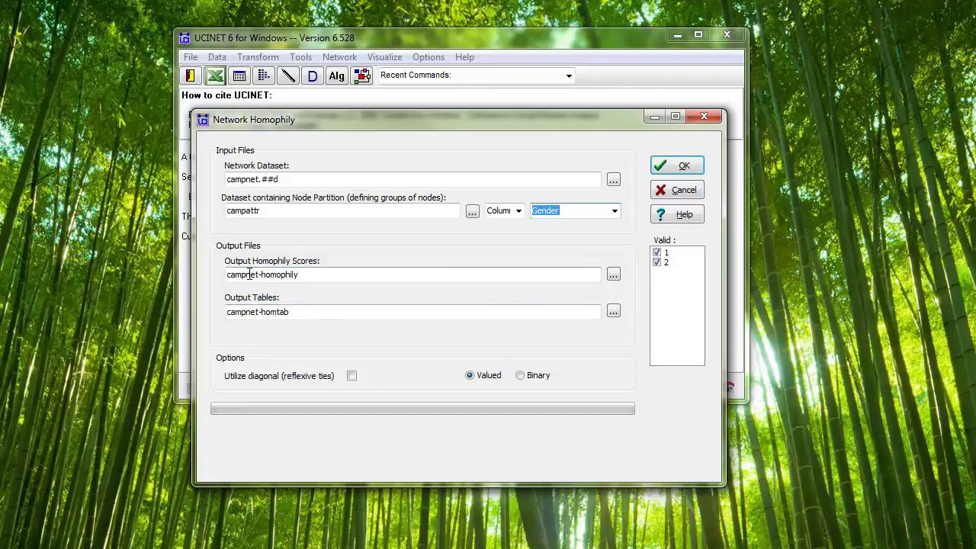
left_click_drag(246, 275, 304, 275)
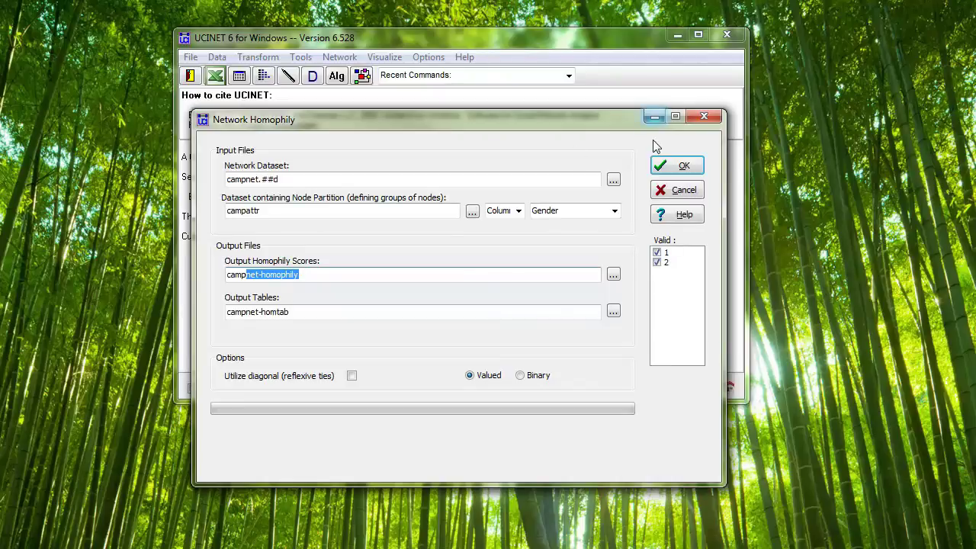
left_click(658, 169)
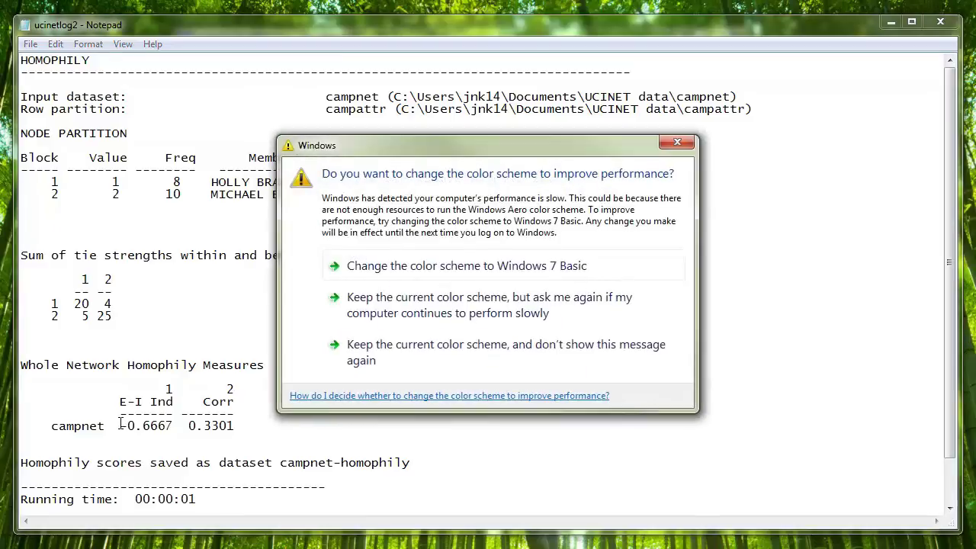
- Dismiss the Windows performance prompt over the homophily output
left_click(678, 143)
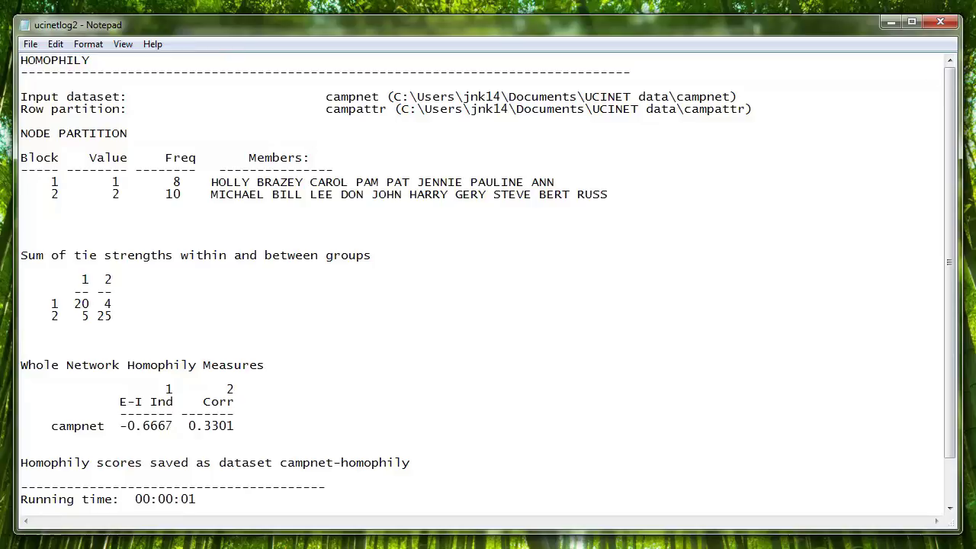
- Close the homophily log and run Cliques on campnet with minimum size 3
left_click(954, 26)
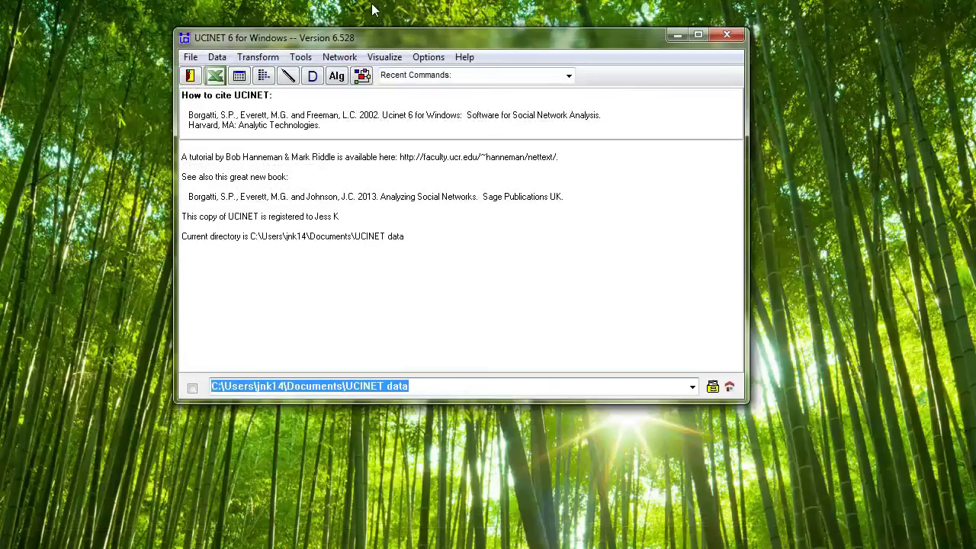
left_click(328, 60)
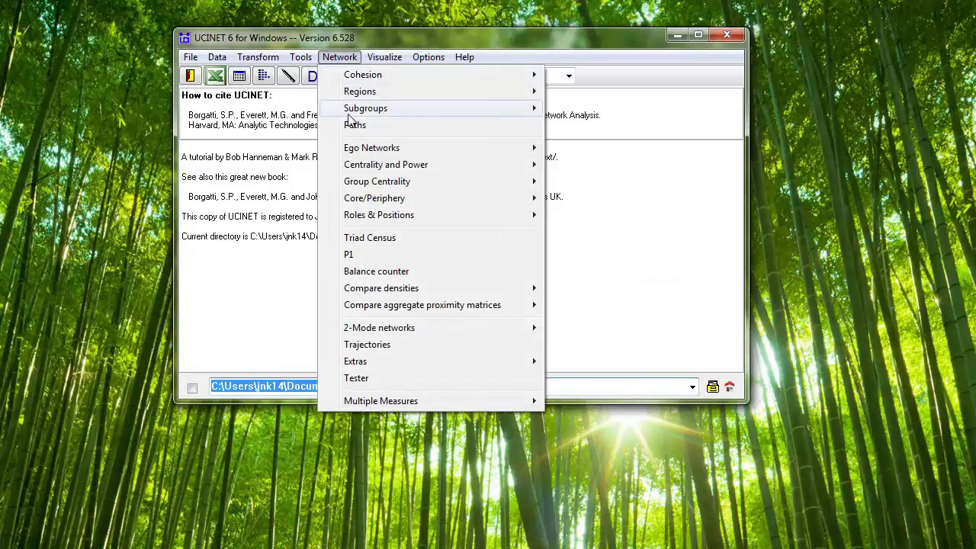
mouse_move(365, 108)
left_click(615, 110)
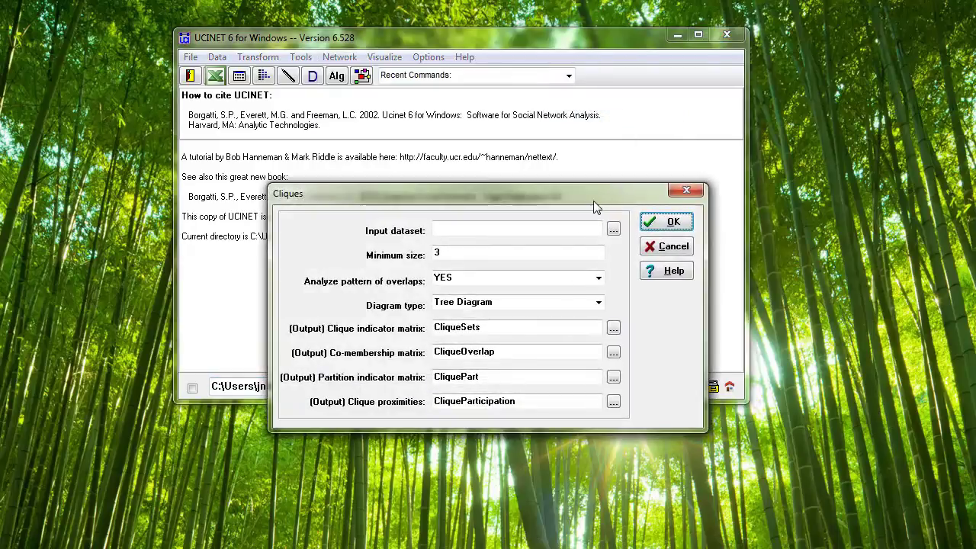
left_click(574, 229)
type("campnet")
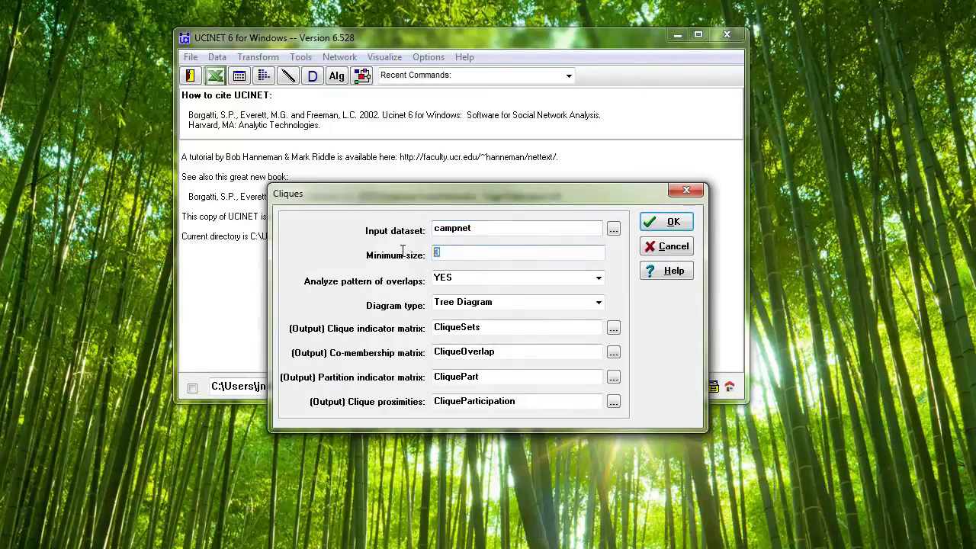
double_click(461, 256)
left_click(668, 223)
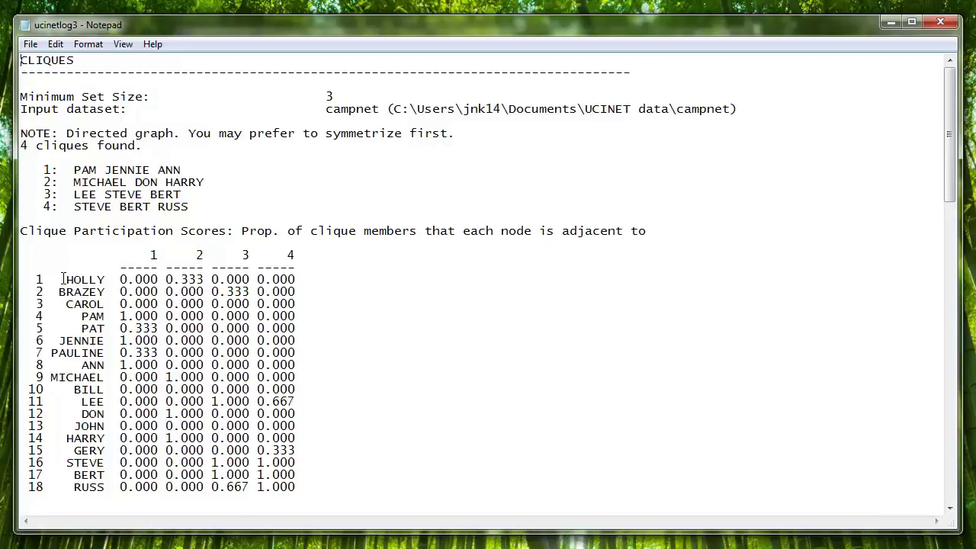
- Highlight the participation scores of HOLLY, RUSS and BRAZEY, then scroll to the co-membership matrix
left_click_drag(165, 280, 205, 285)
left_click_drag(213, 488, 251, 487)
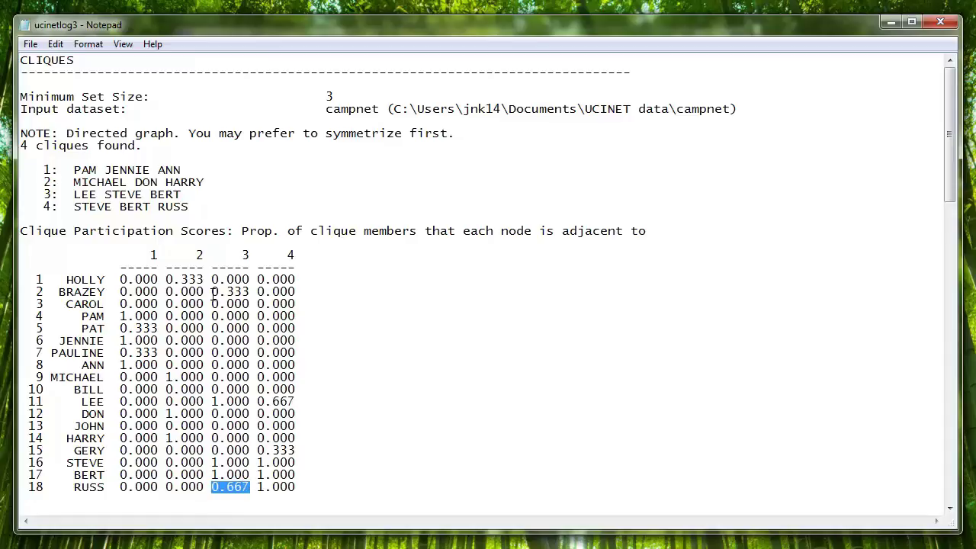
left_click_drag(212, 294, 252, 294)
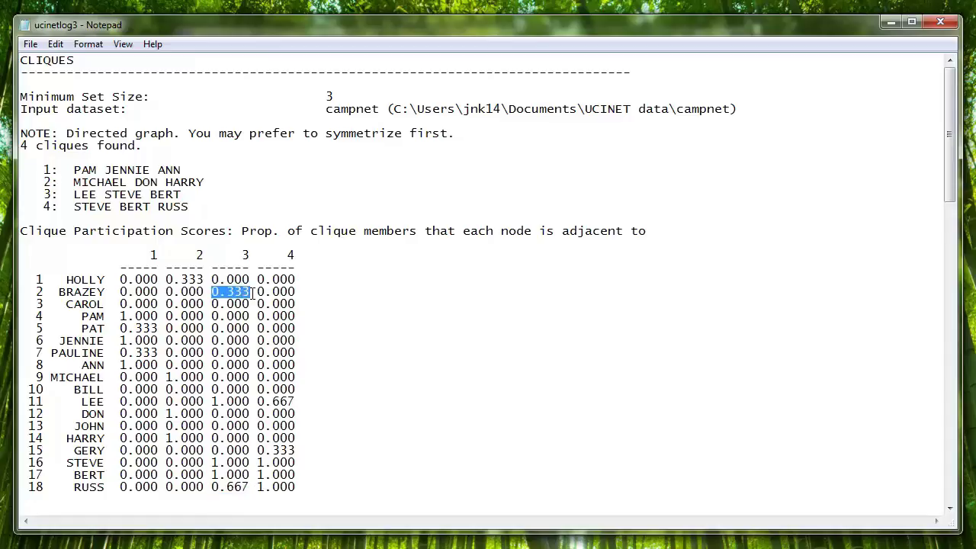
left_click_drag(949, 201, 943, 306)
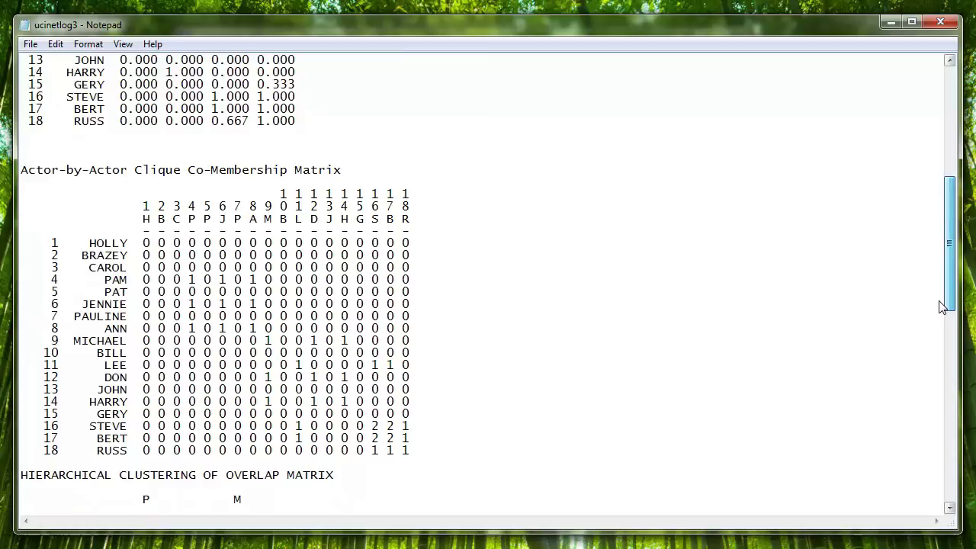
mouse_move(943, 307)
left_mouse_down()
mouse_move(935, 330)
mouse_move(937, 316)
left_mouse_up()
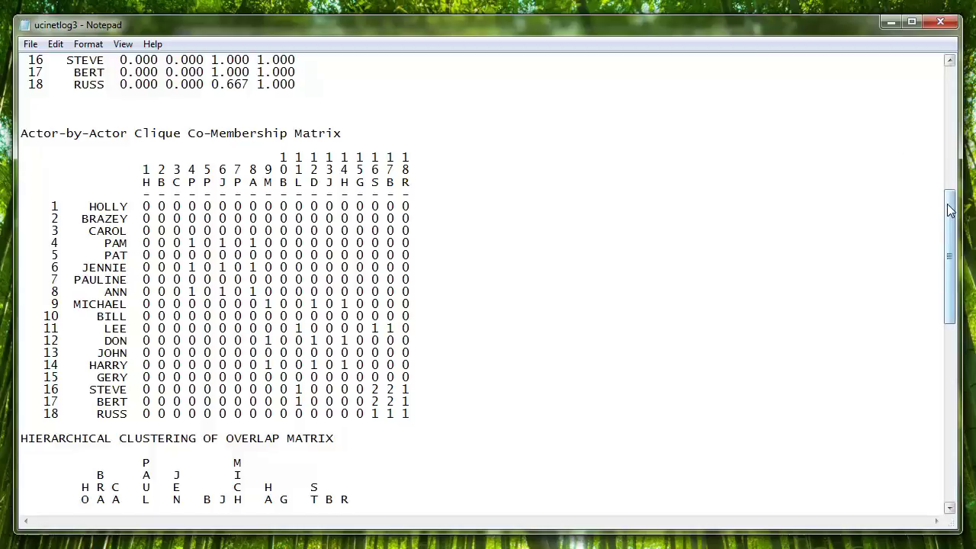
left_click_drag(950, 211, 950, 237)
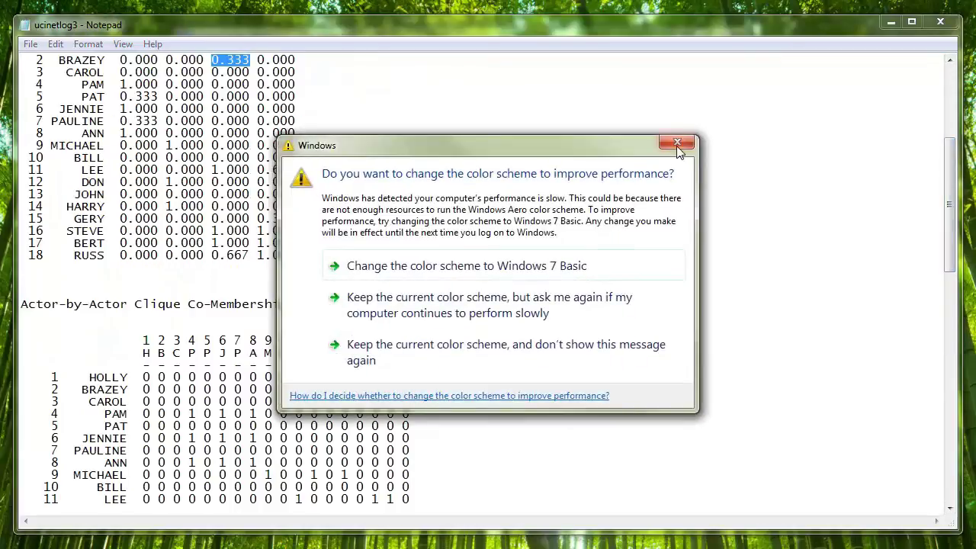
left_click(678, 144)
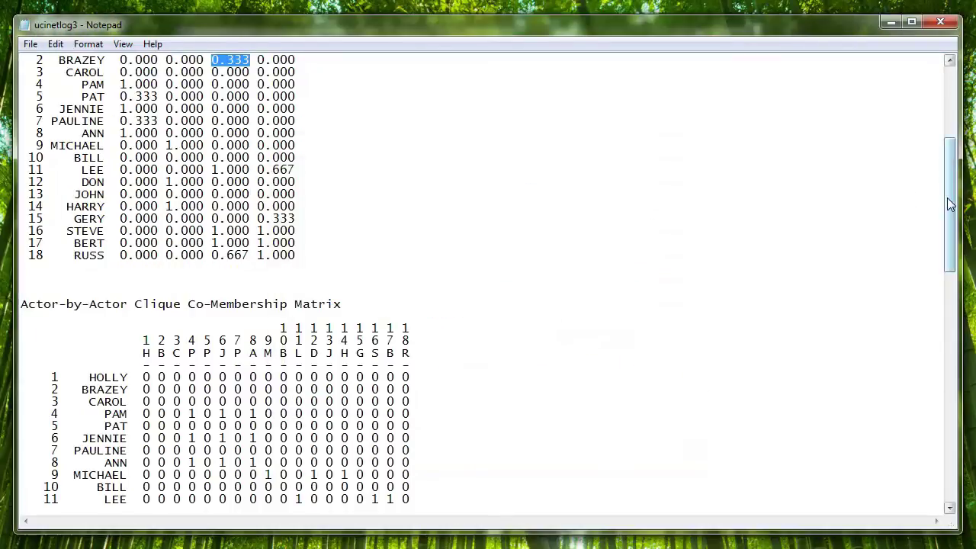
left_click_drag(949, 220, 944, 388)
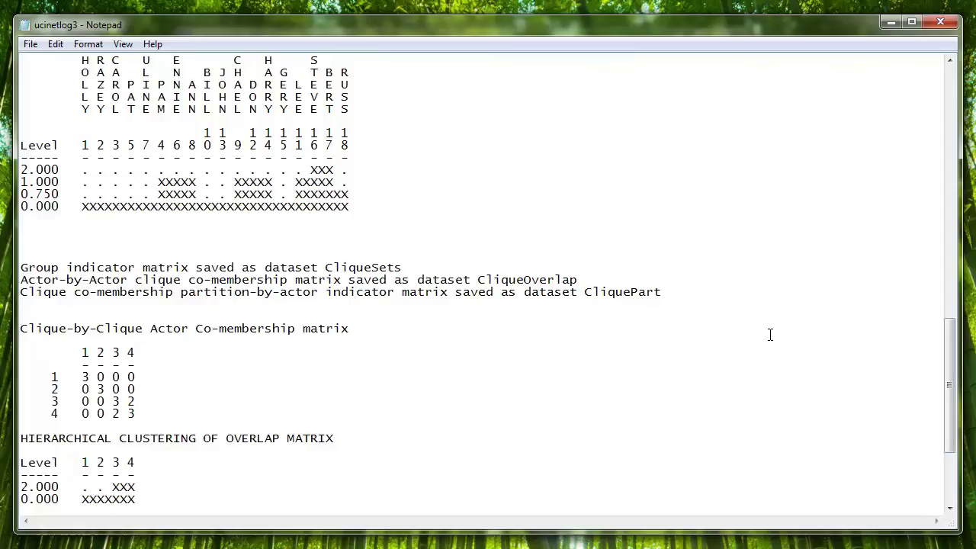
left_click_drag(952, 335, 952, 377)
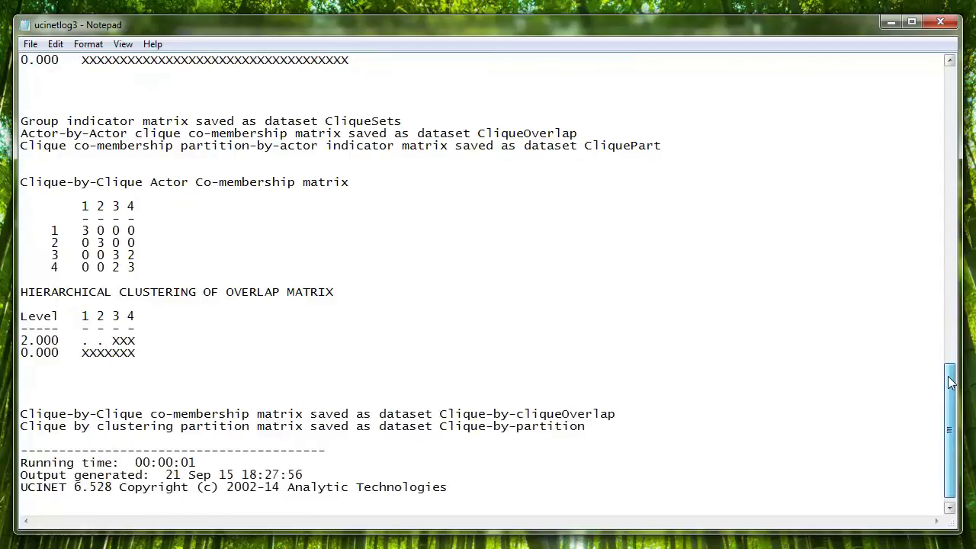
- Close the ucinetlog3 Notepad log and the Cluster Diagram, then launch NetDraw from UCINET
left_click(944, 23)
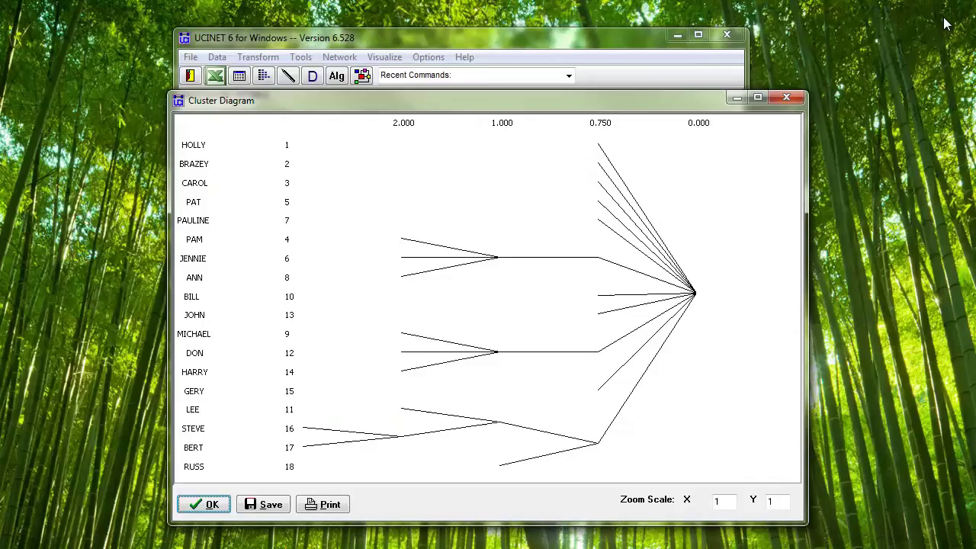
left_click(793, 98)
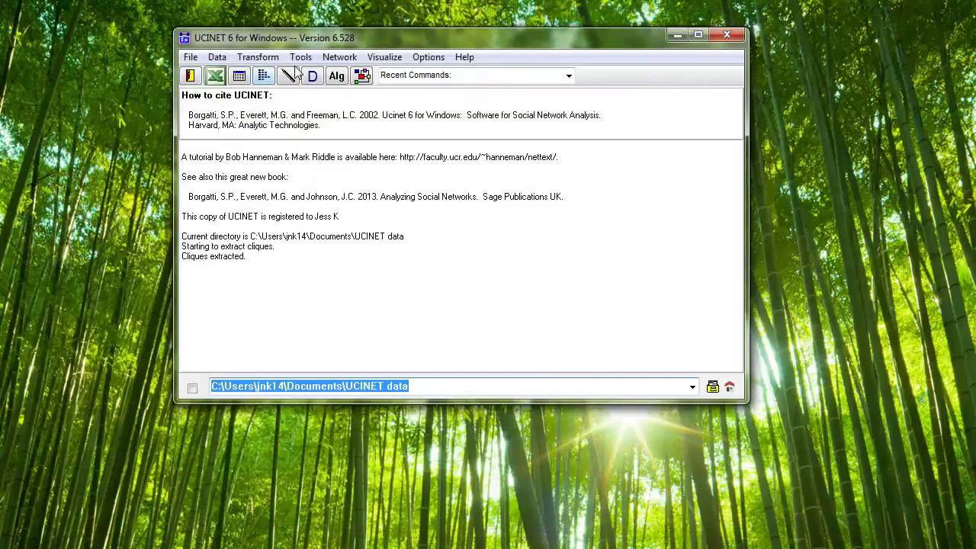
left_click(363, 76)
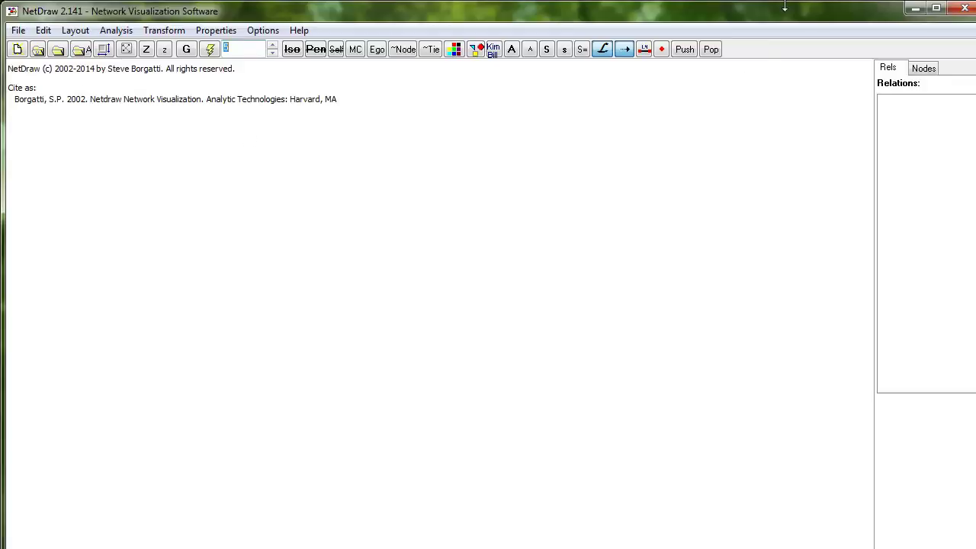
- Load the campnet network into NetDraw and re-run the automatic layout
mouse_move(785, 6)
left_mouse_down()
mouse_move(733, 267)
mouse_move(731, 25)
left_mouse_up()
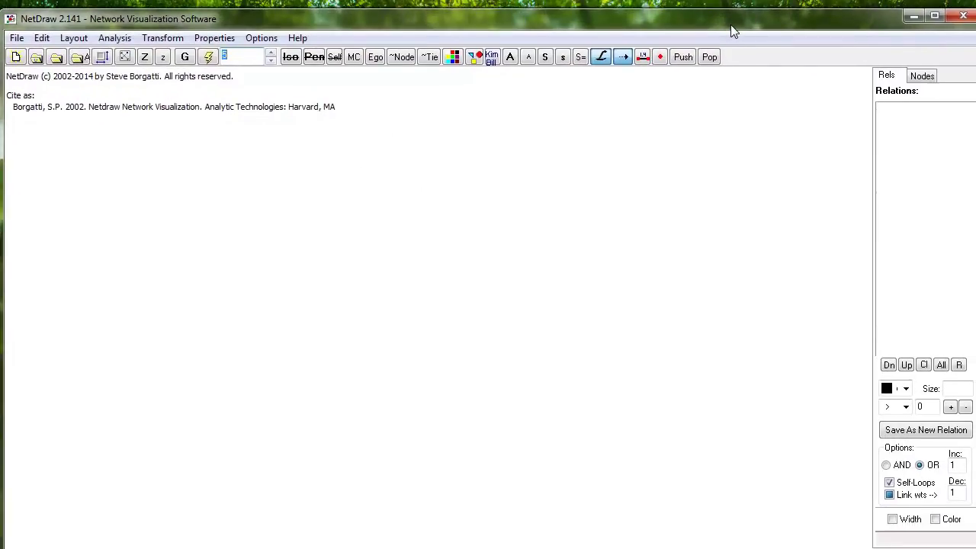
left_click(36, 58)
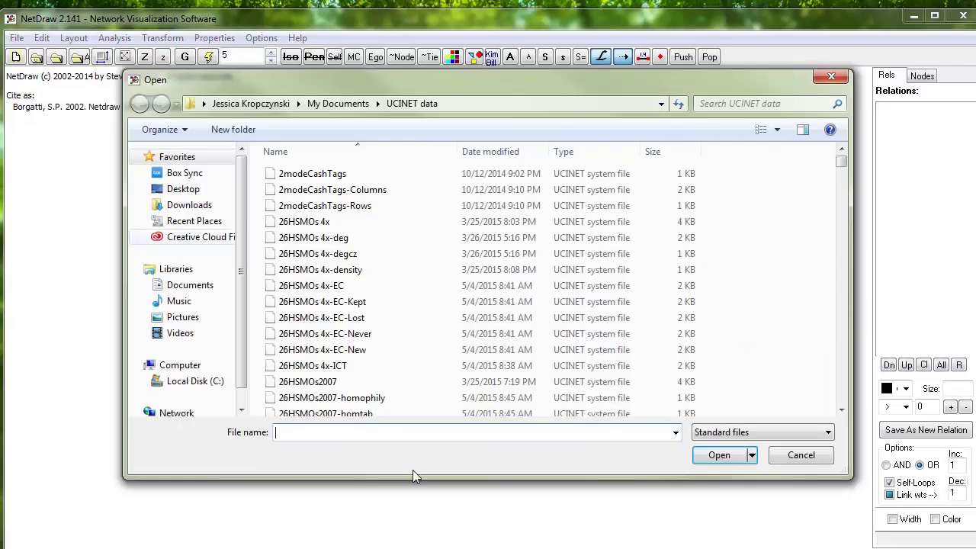
type("c")
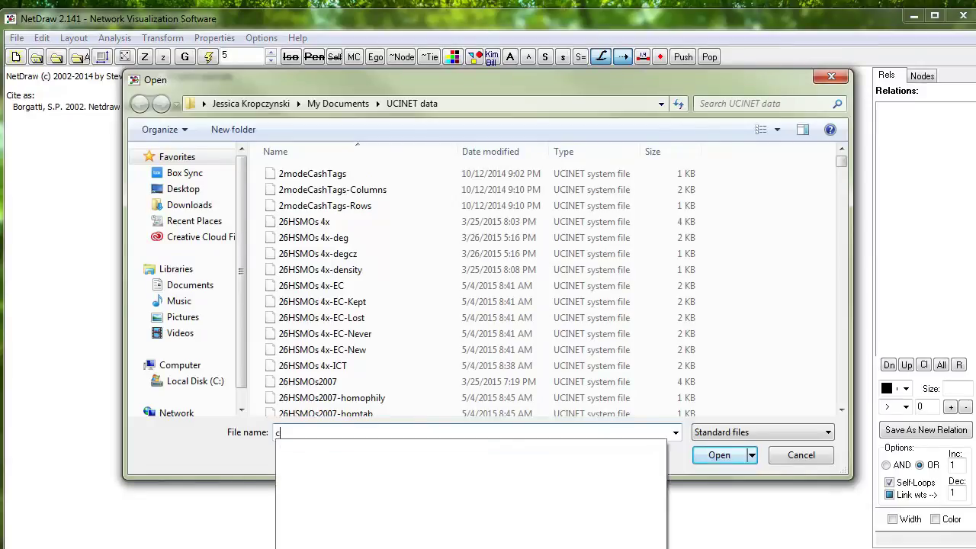
type("ampnet.")
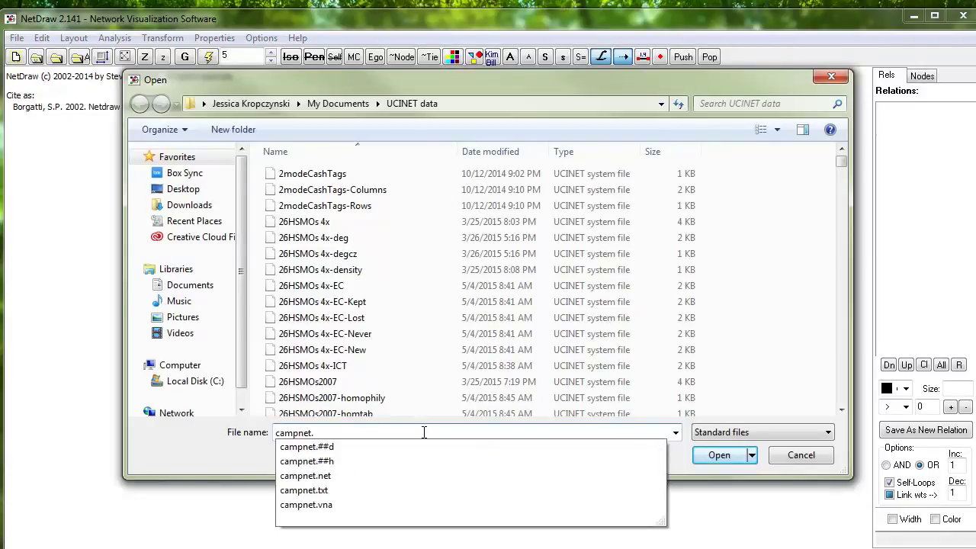
key("Down")
key("Down")
key("Return")
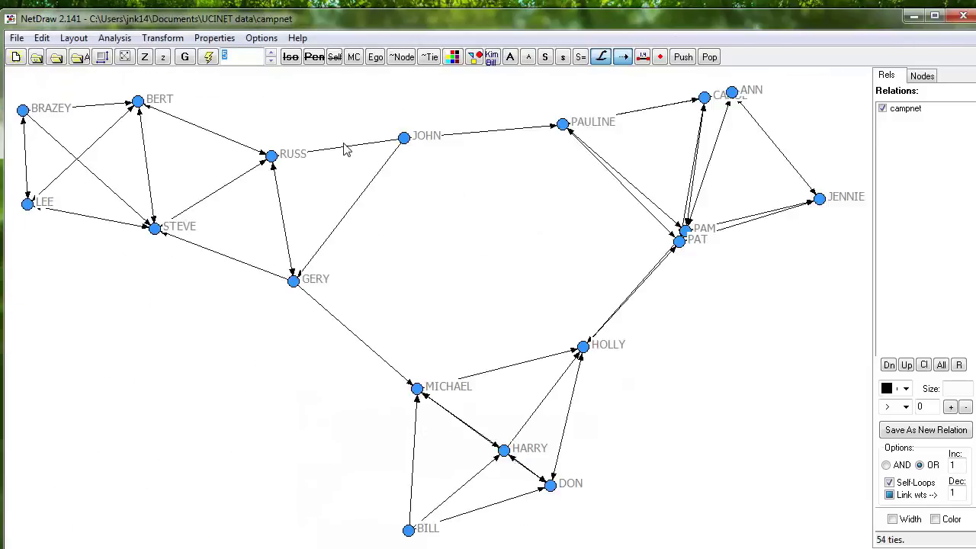
left_click(212, 64)
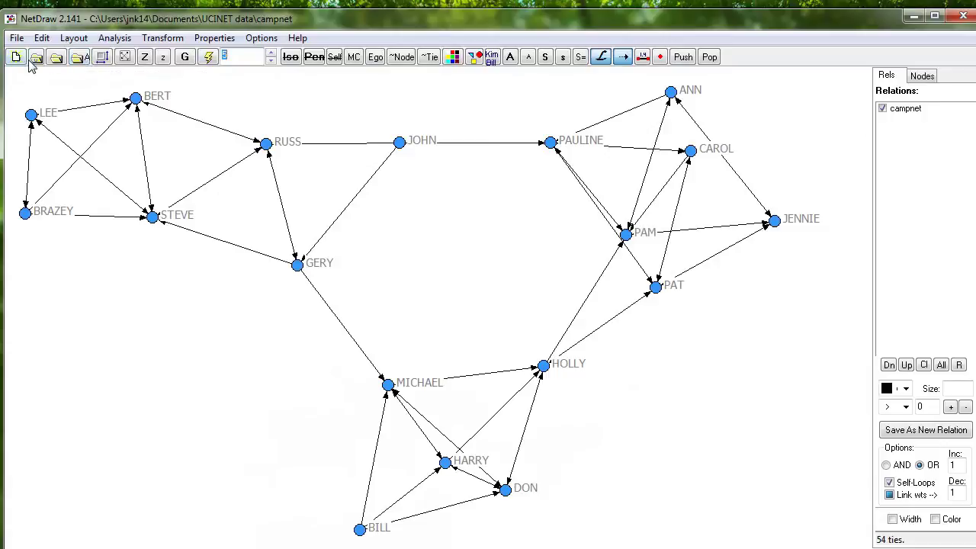
- Load the campattr dataset as node attributes
left_click(83, 61)
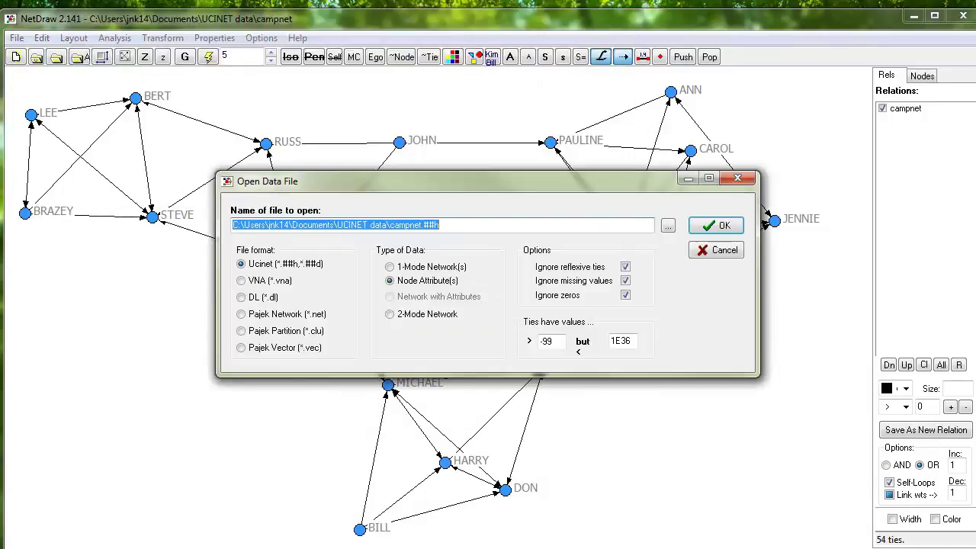
type("campattr")
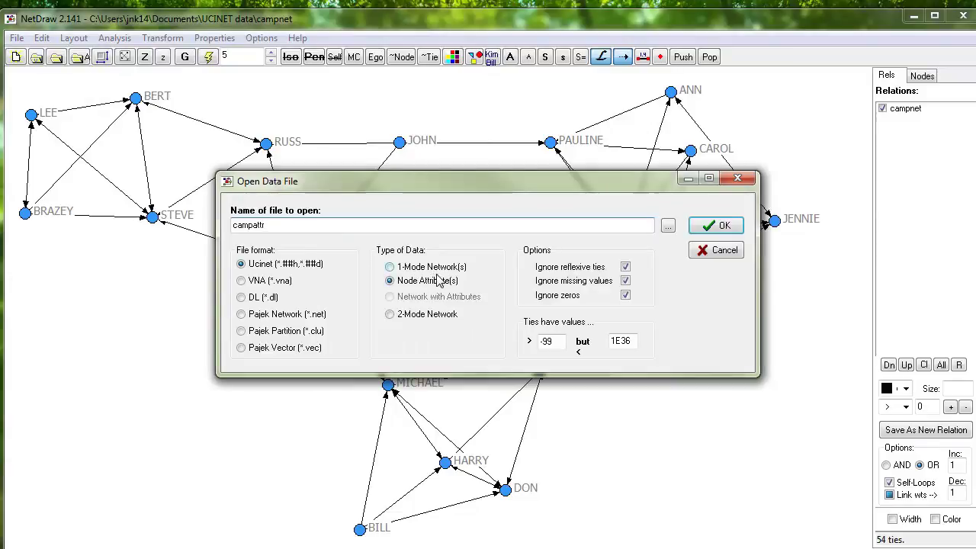
left_click(703, 234)
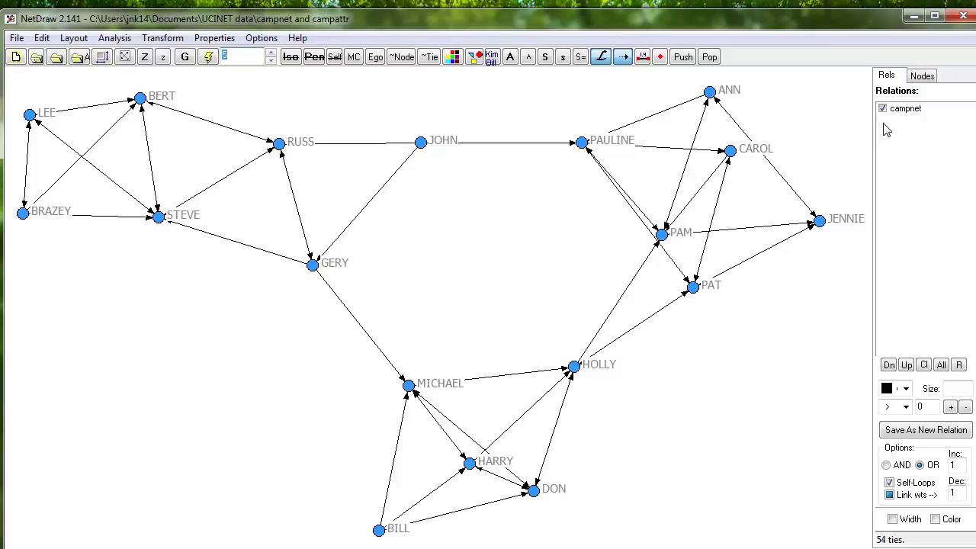
- Filter nodes by Gender, hiding gender 1 and laying out only the gender 2 subnetwork
left_click(921, 76)
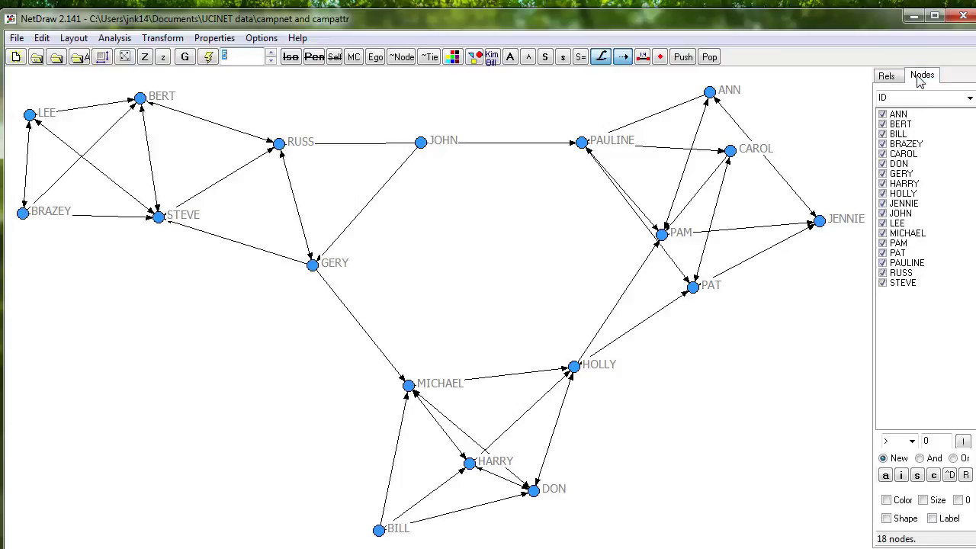
left_click(971, 100)
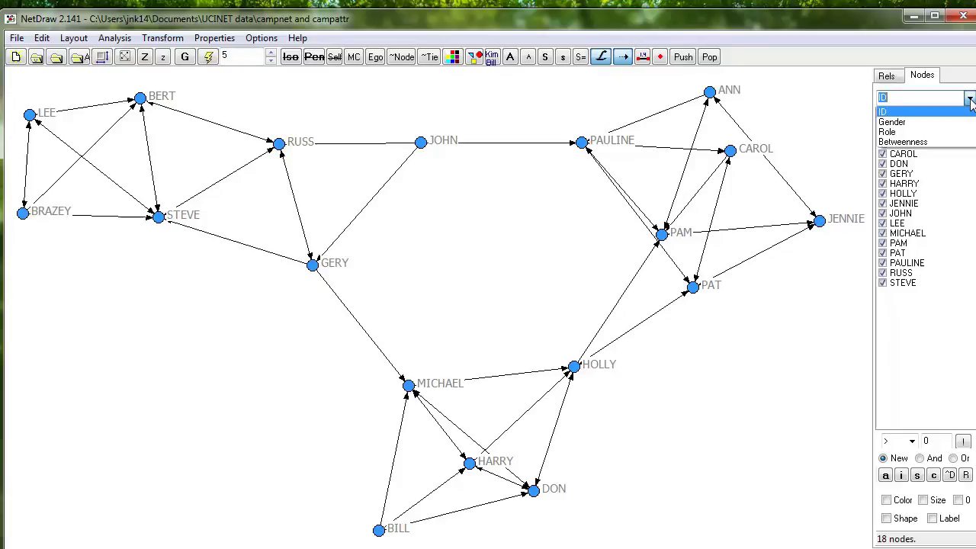
left_click(892, 122)
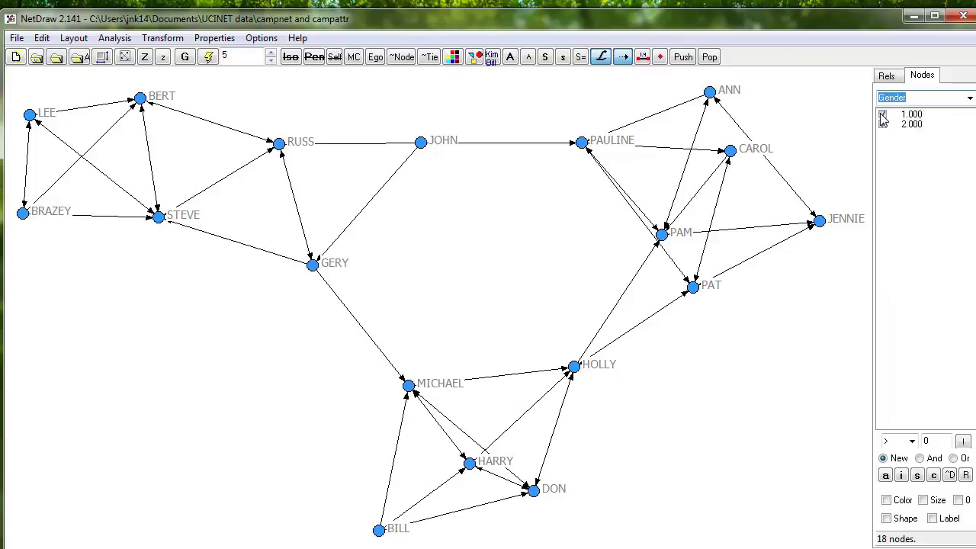
left_click(882, 116)
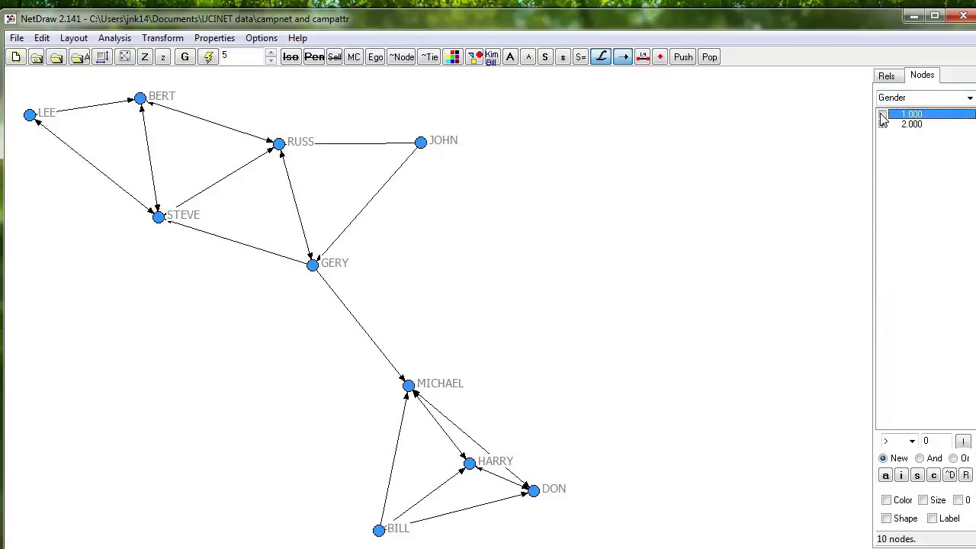
left_click(208, 61)
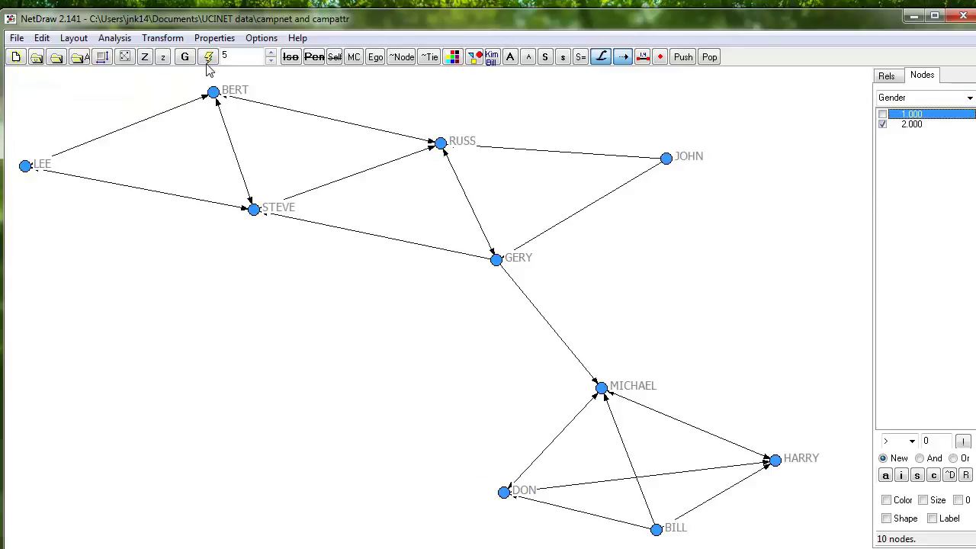
- Lay out the gender 1 subnetwork alone, then restore all 18 nodes in a fresh layout
left_click(884, 116)
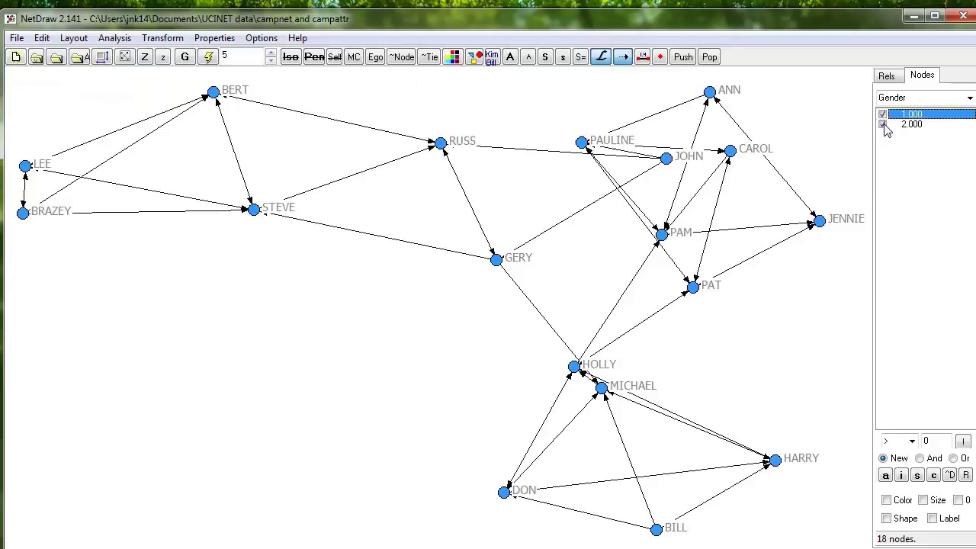
left_click(210, 58)
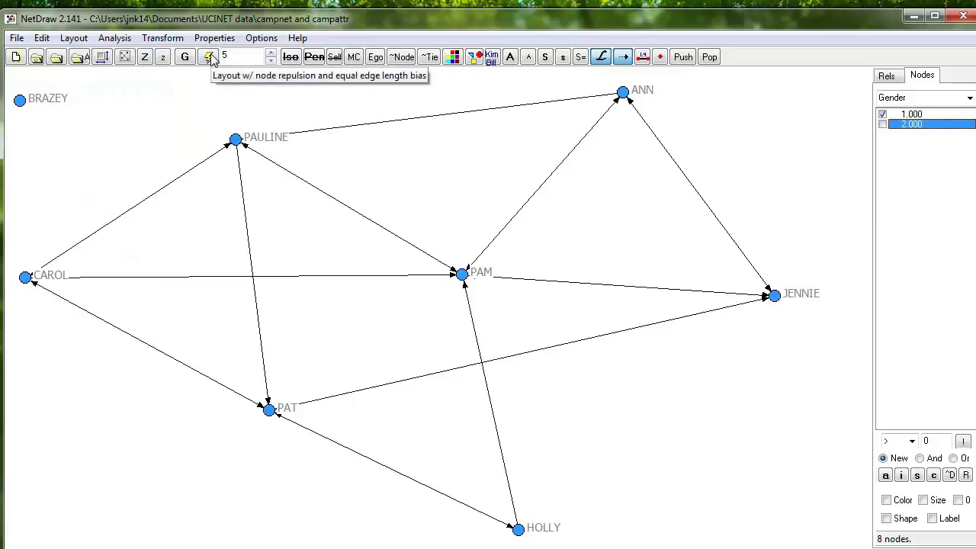
left_click(883, 124)
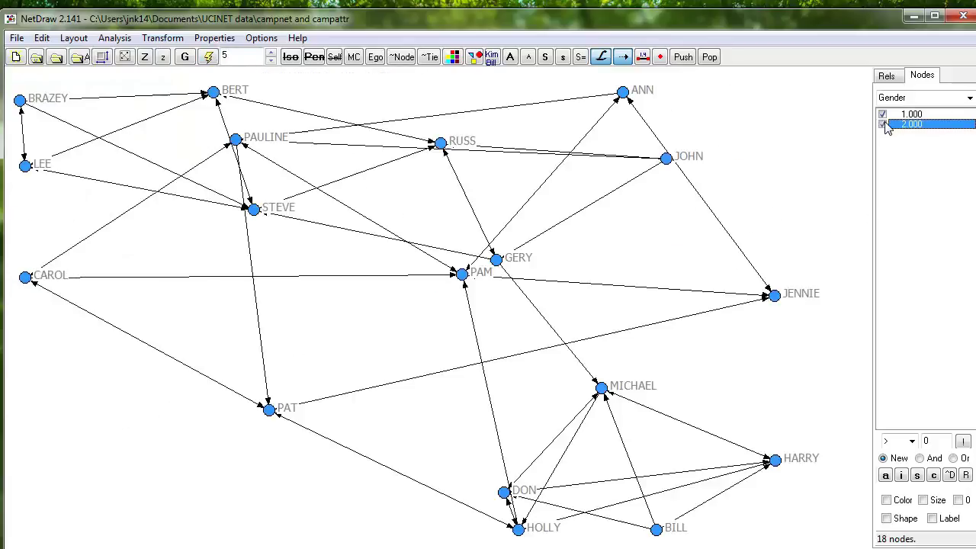
left_click(212, 60)
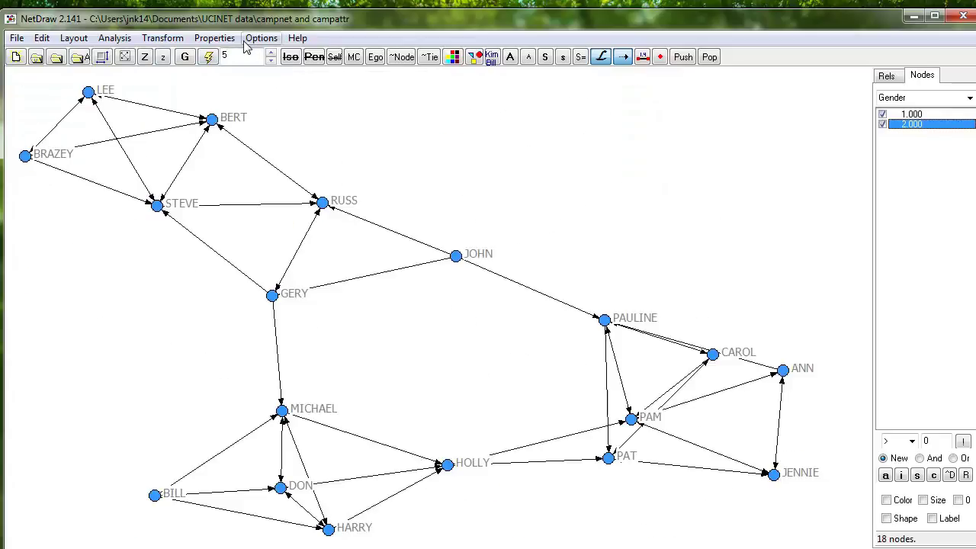
- Colour nodes by Gender, keeping group 1 magenta and changing group 2.000 to blue
left_click(455, 59)
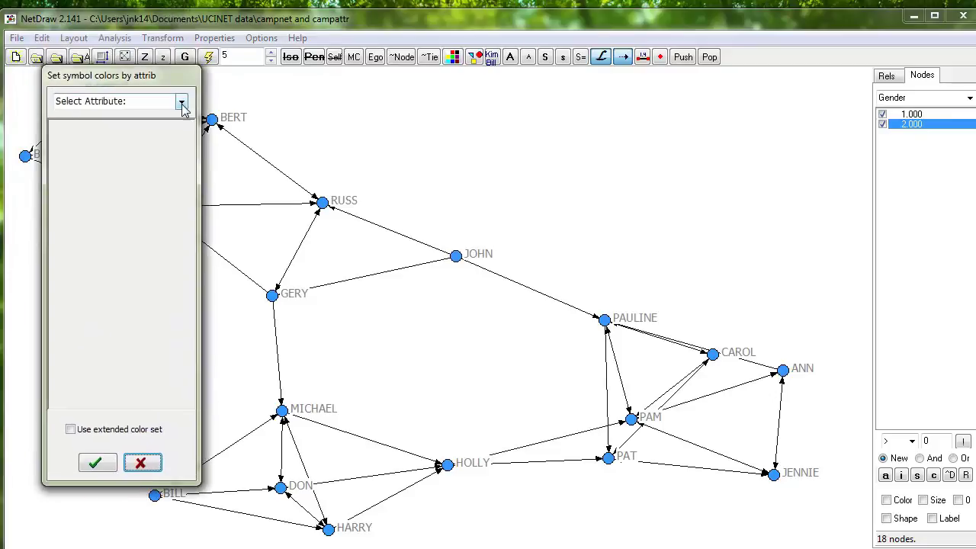
left_click(183, 105)
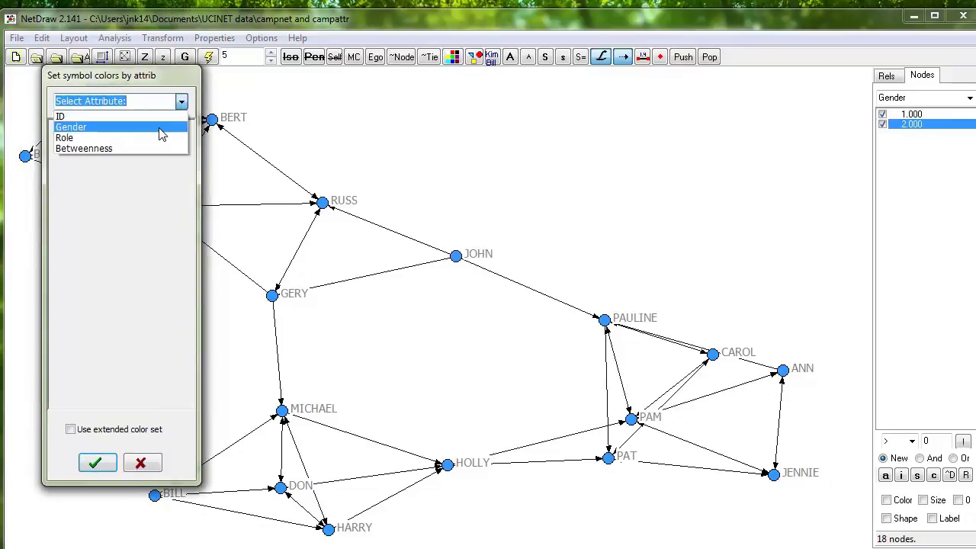
left_click(161, 128)
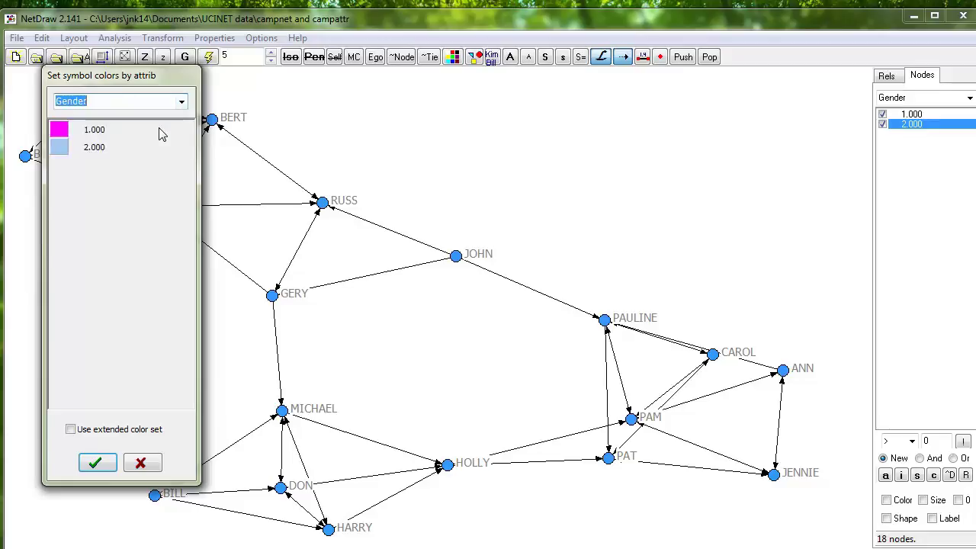
left_click(59, 149)
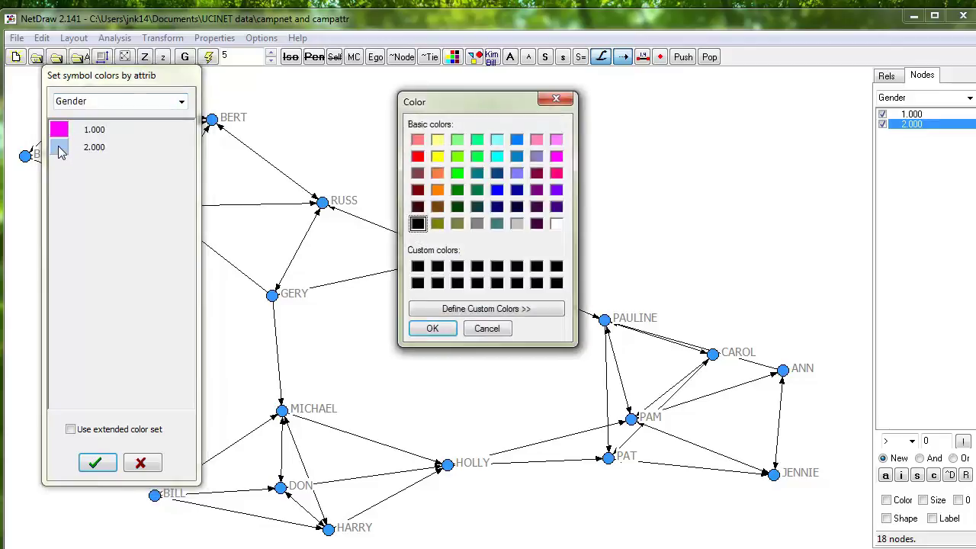
left_click(516, 157)
left_click(433, 328)
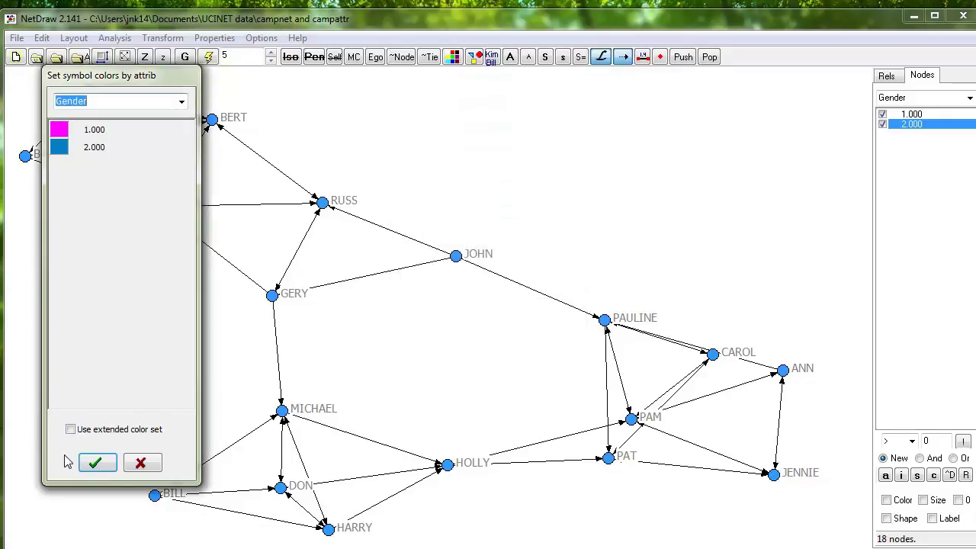
left_click(91, 462)
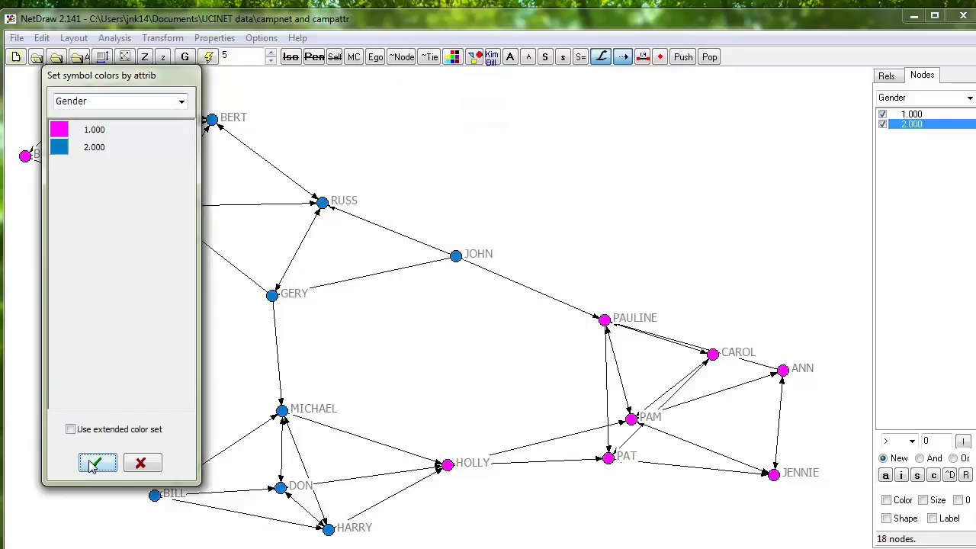
left_click(141, 463)
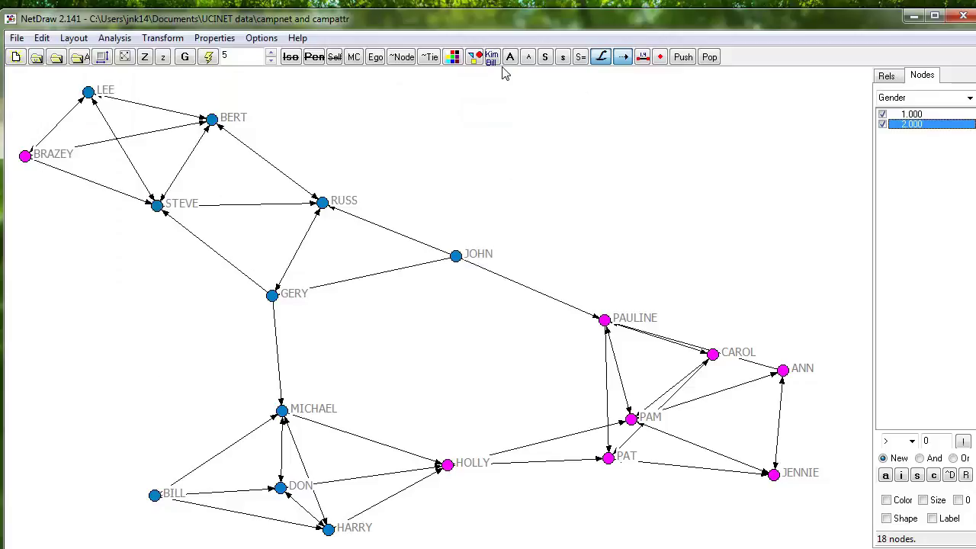
- Shape nodes by Role: circles for role 1, squares for role 2
left_click(473, 60)
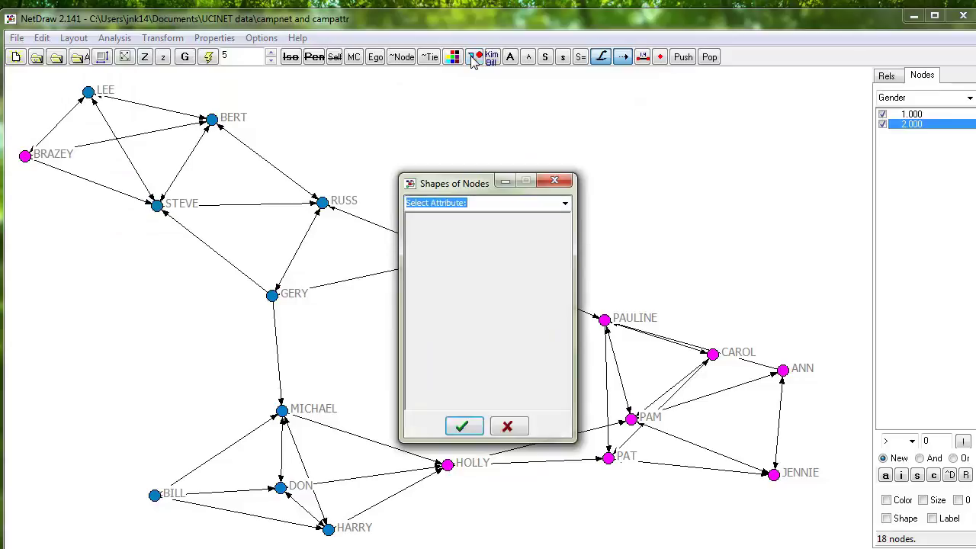
left_click(565, 204)
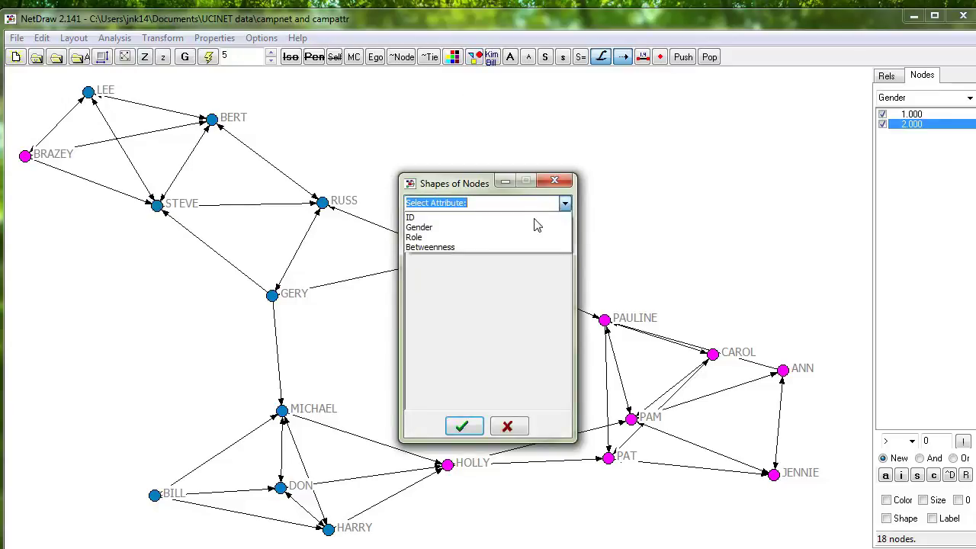
left_click(517, 238)
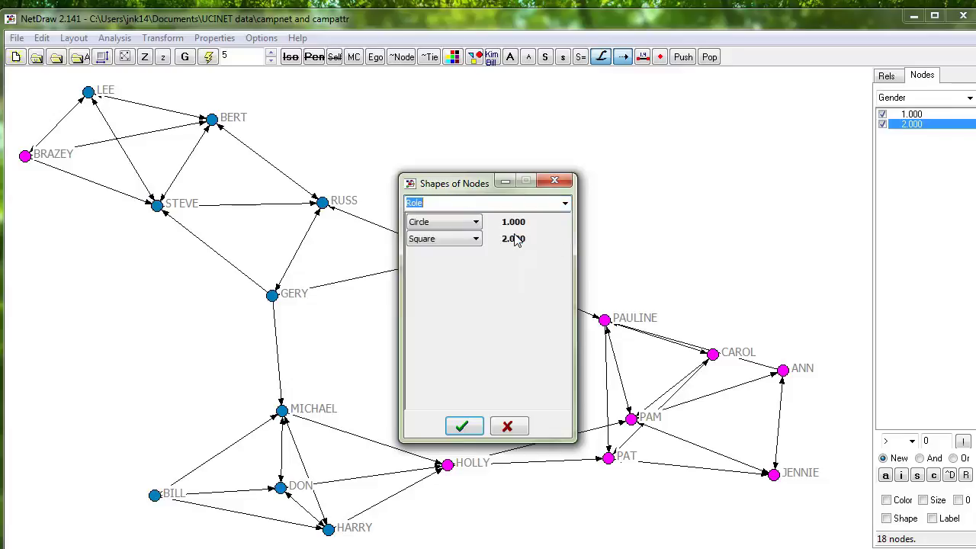
left_click(465, 429)
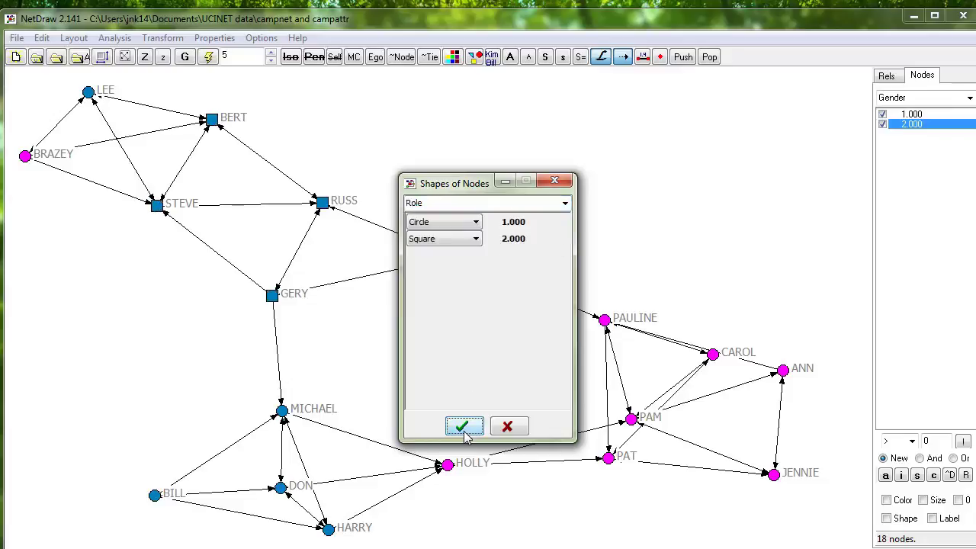
left_click(511, 429)
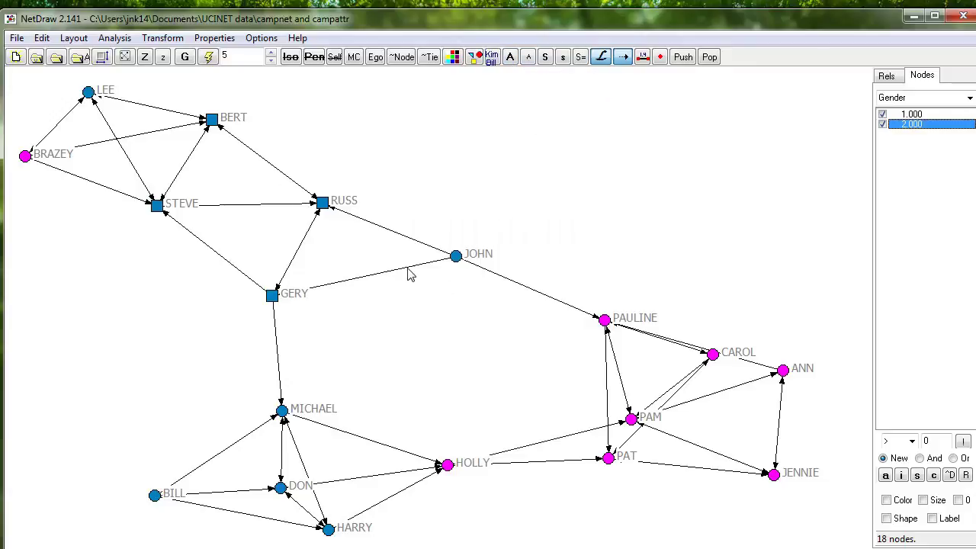
- Set attribute-based node sizes from Betweenness in the node Size properties and apply them
left_click(216, 42)
mouse_move(228, 56)
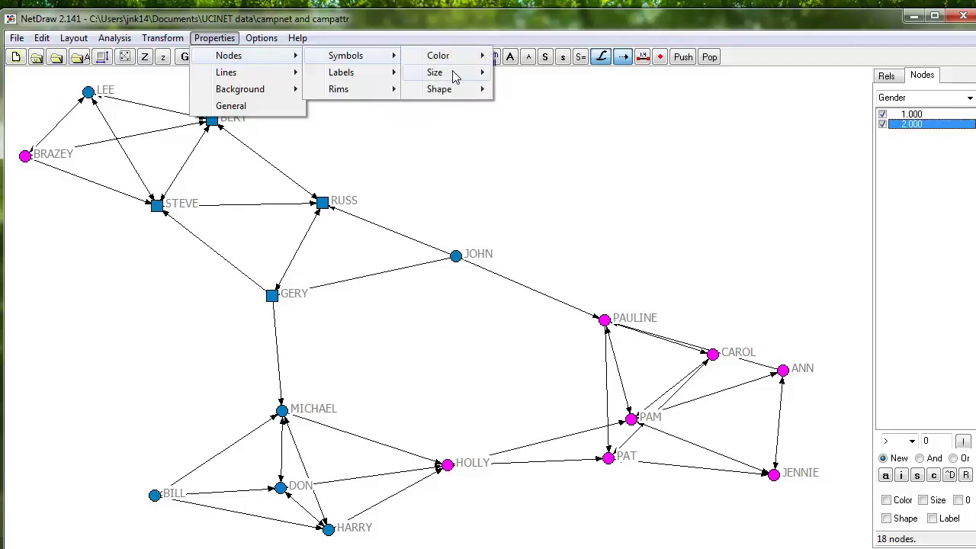
mouse_move(450, 88)
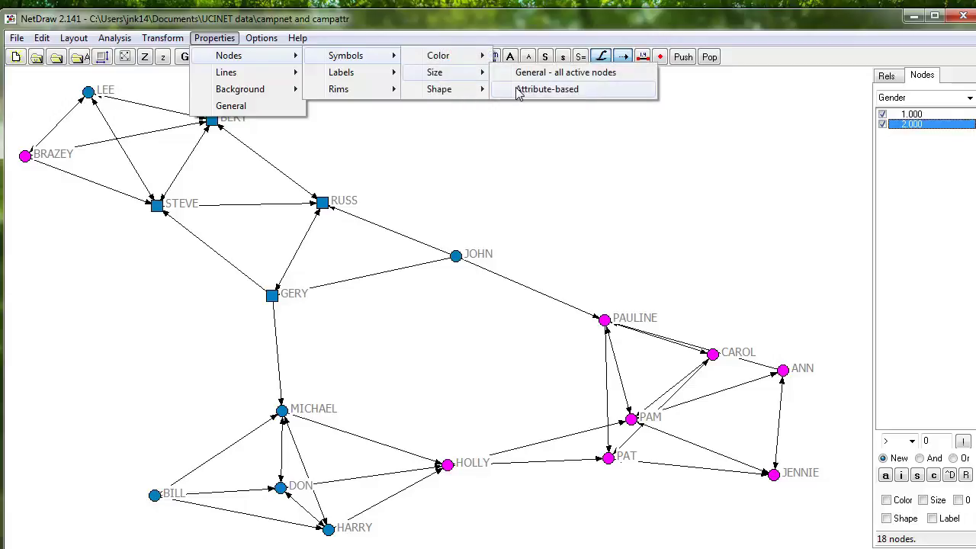
left_click(518, 91)
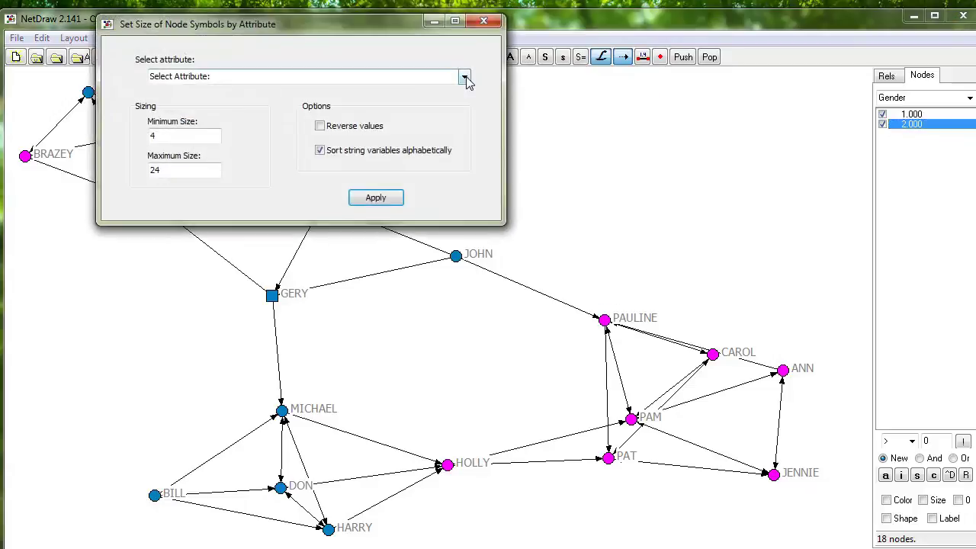
left_click(465, 77)
left_click(412, 122)
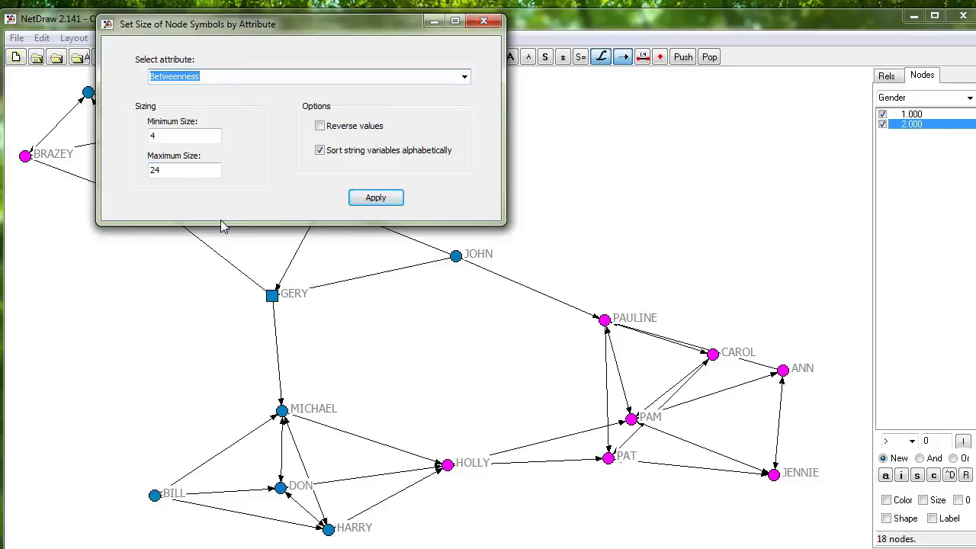
left_click(403, 198)
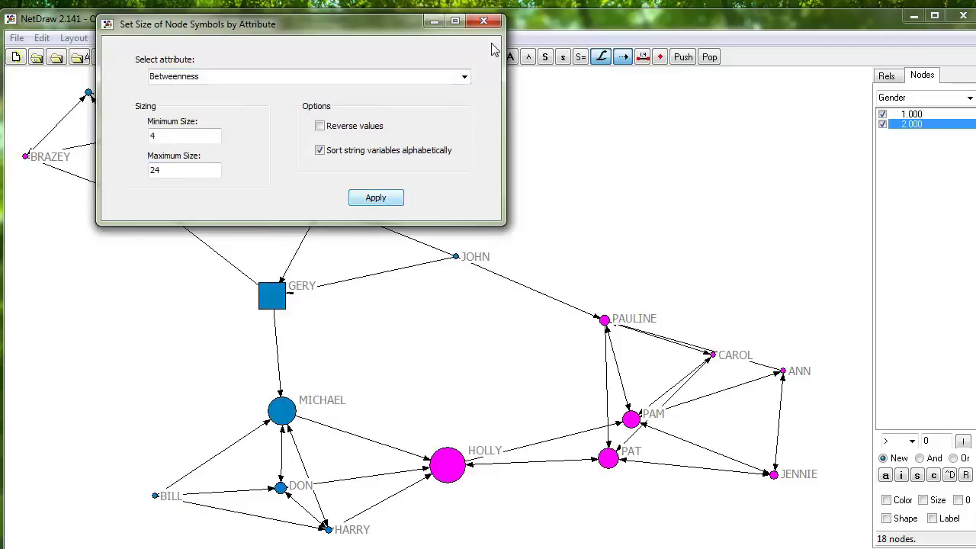
left_click(483, 22)
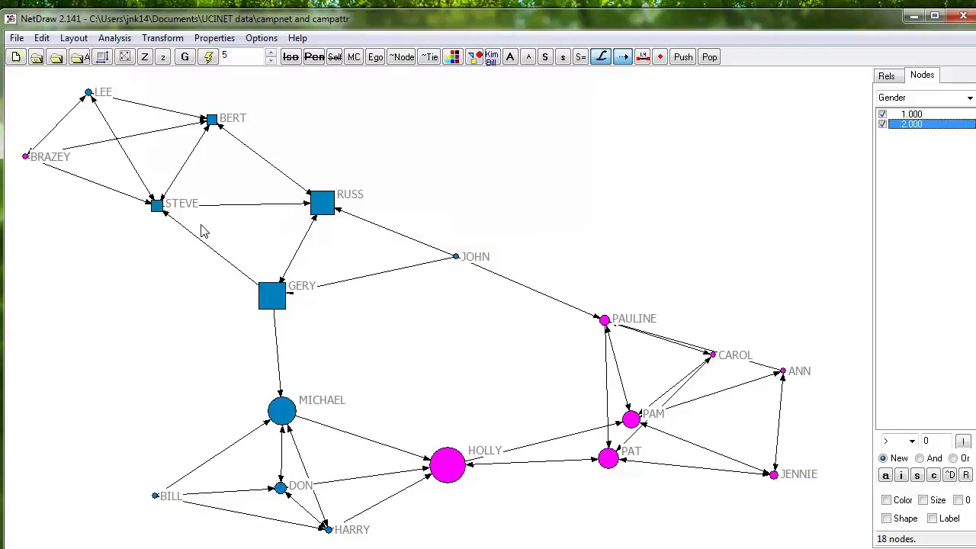